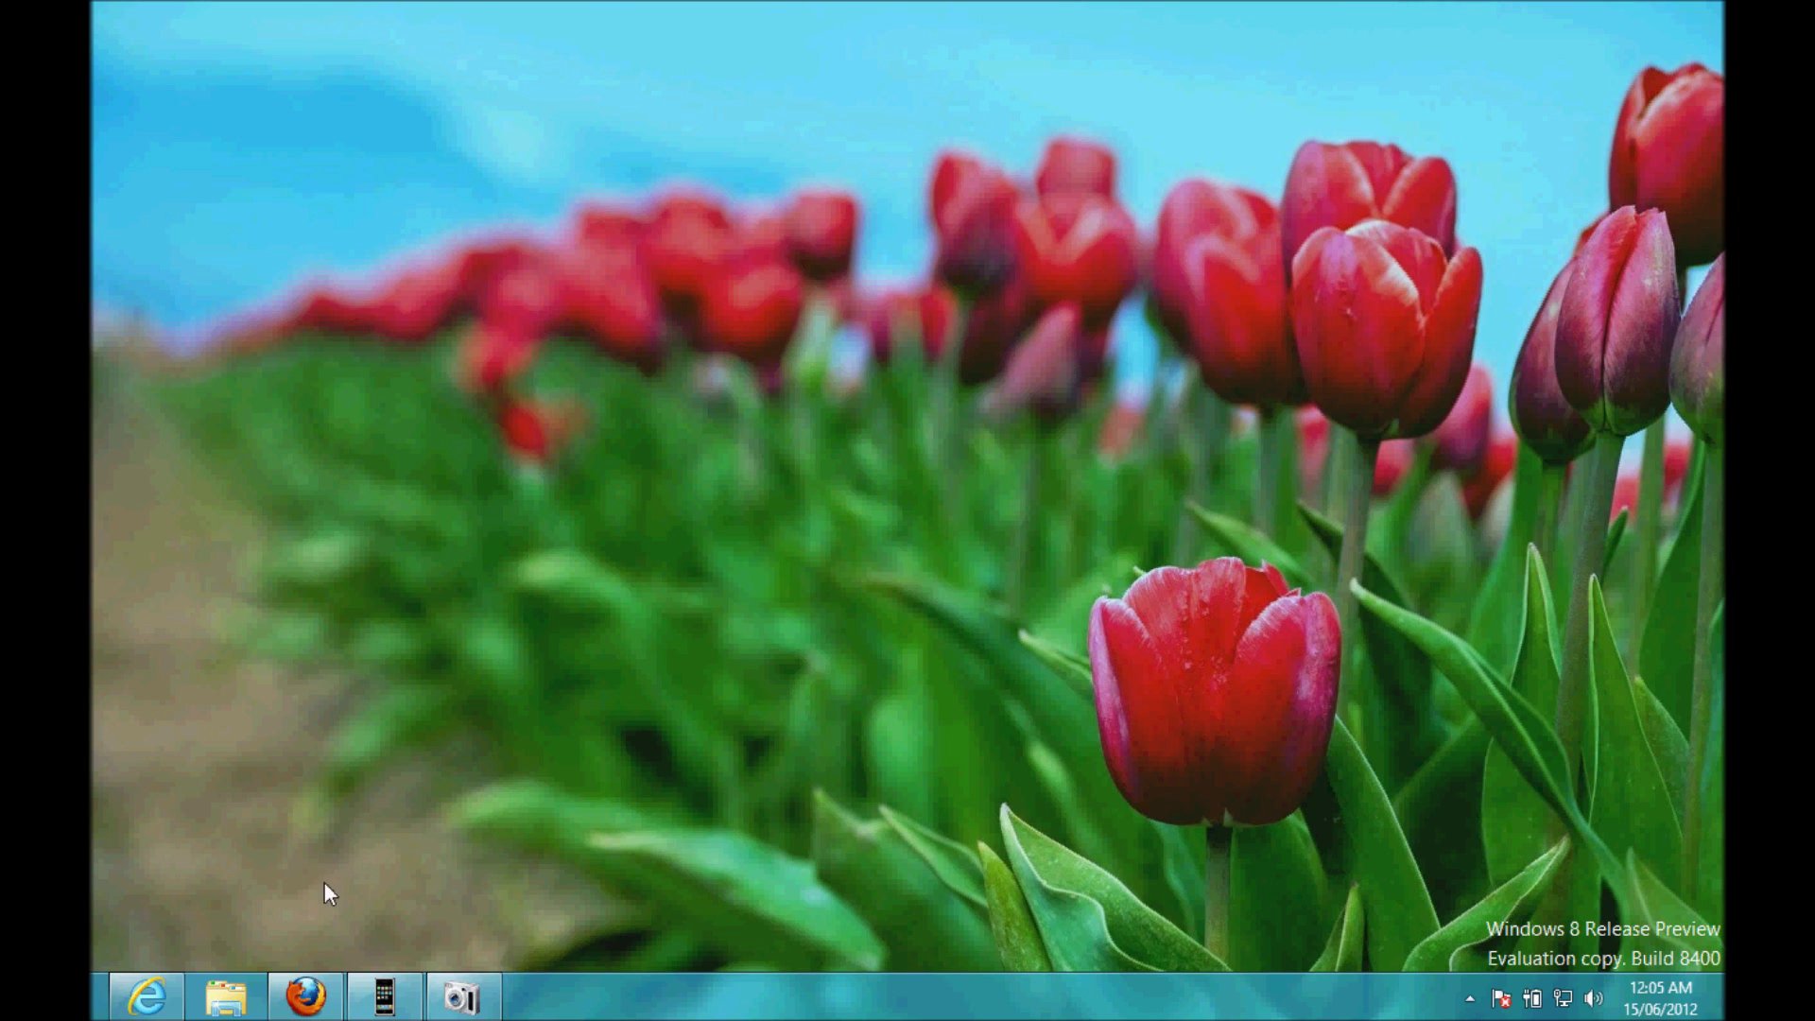
# Step: Open a new Firefox window and search Google for 'iphone browser'
pyautogui.moveTo(285, 993)
pyautogui.rightClick(305, 996)
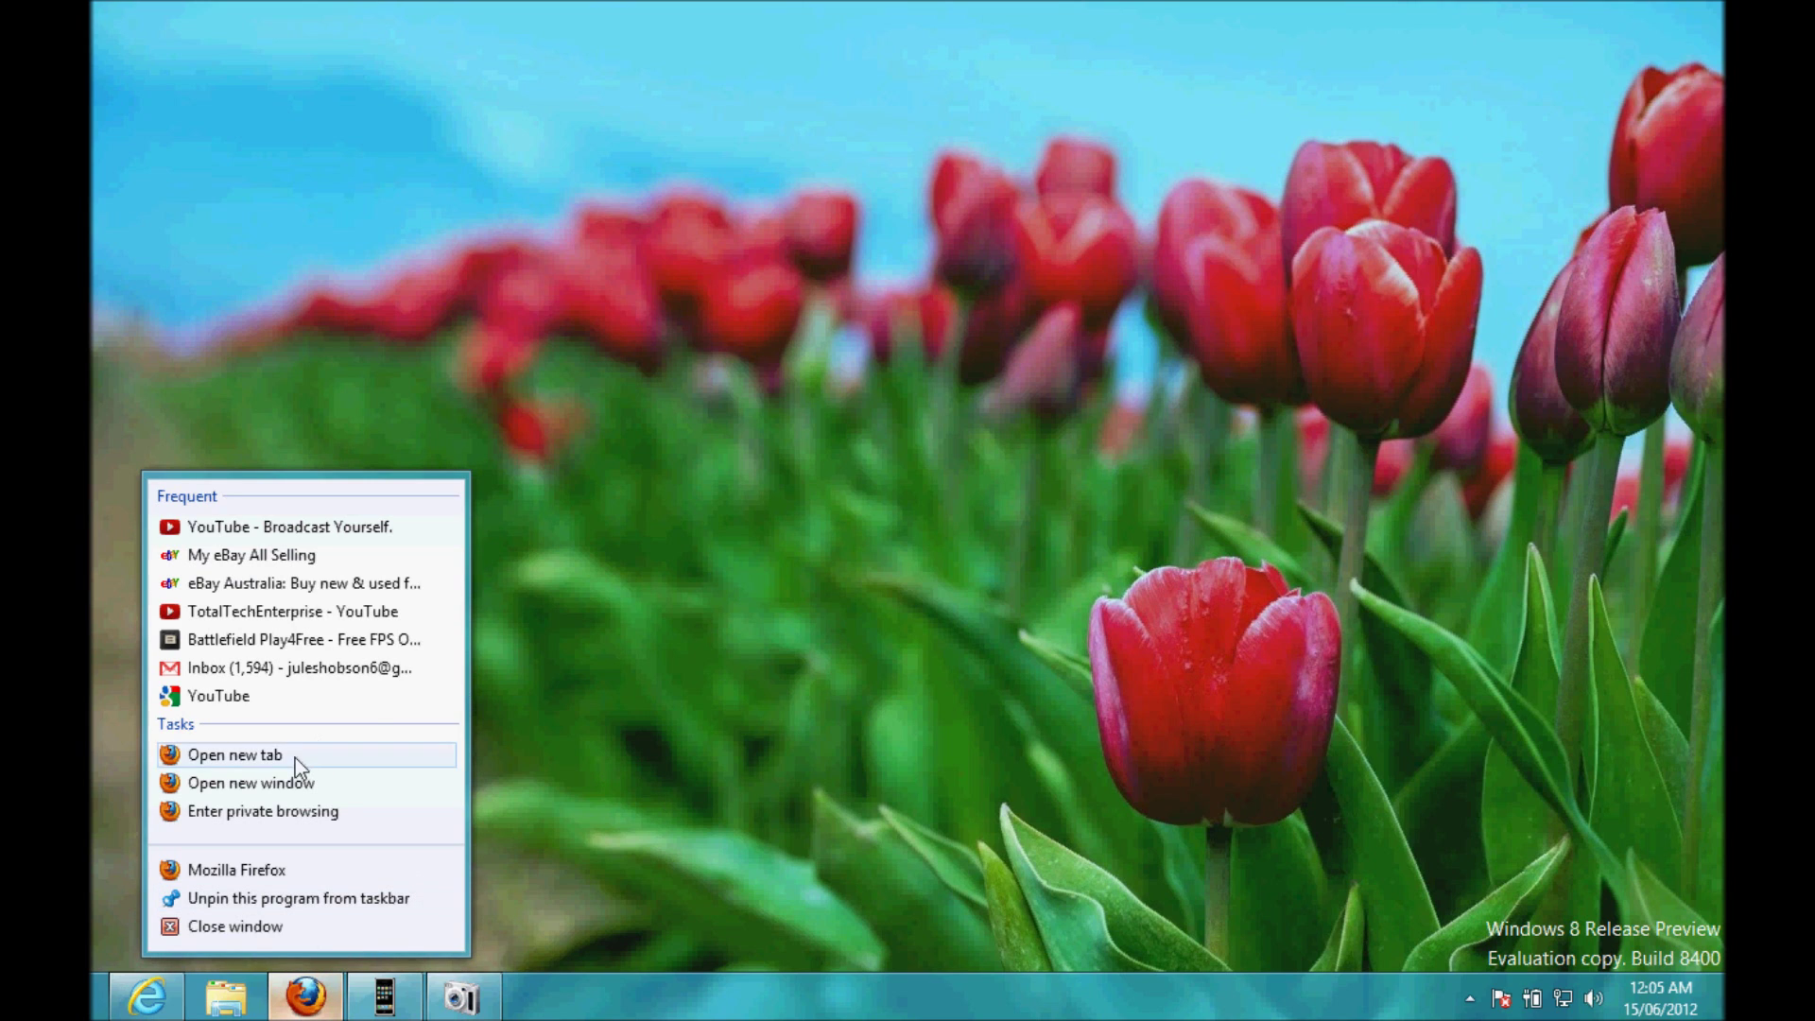
pyautogui.click(282, 787)
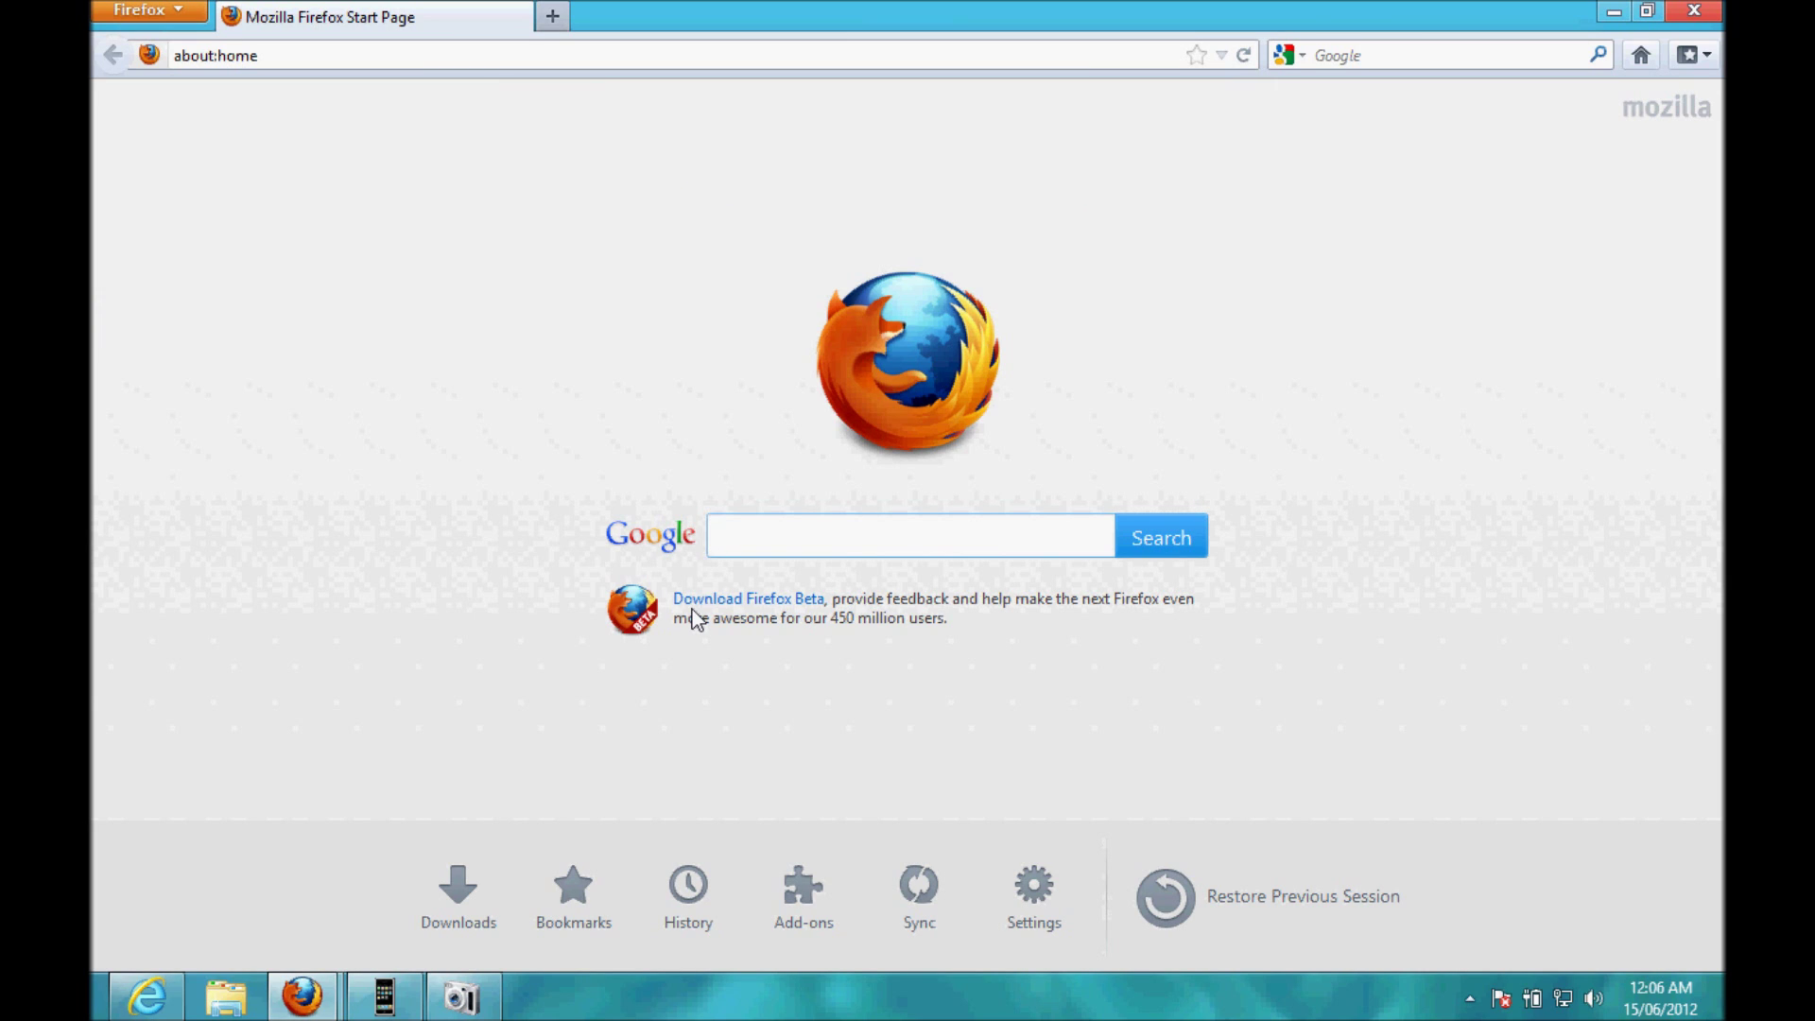
pyautogui.write('iphone browser')
pyautogui.press('Return')
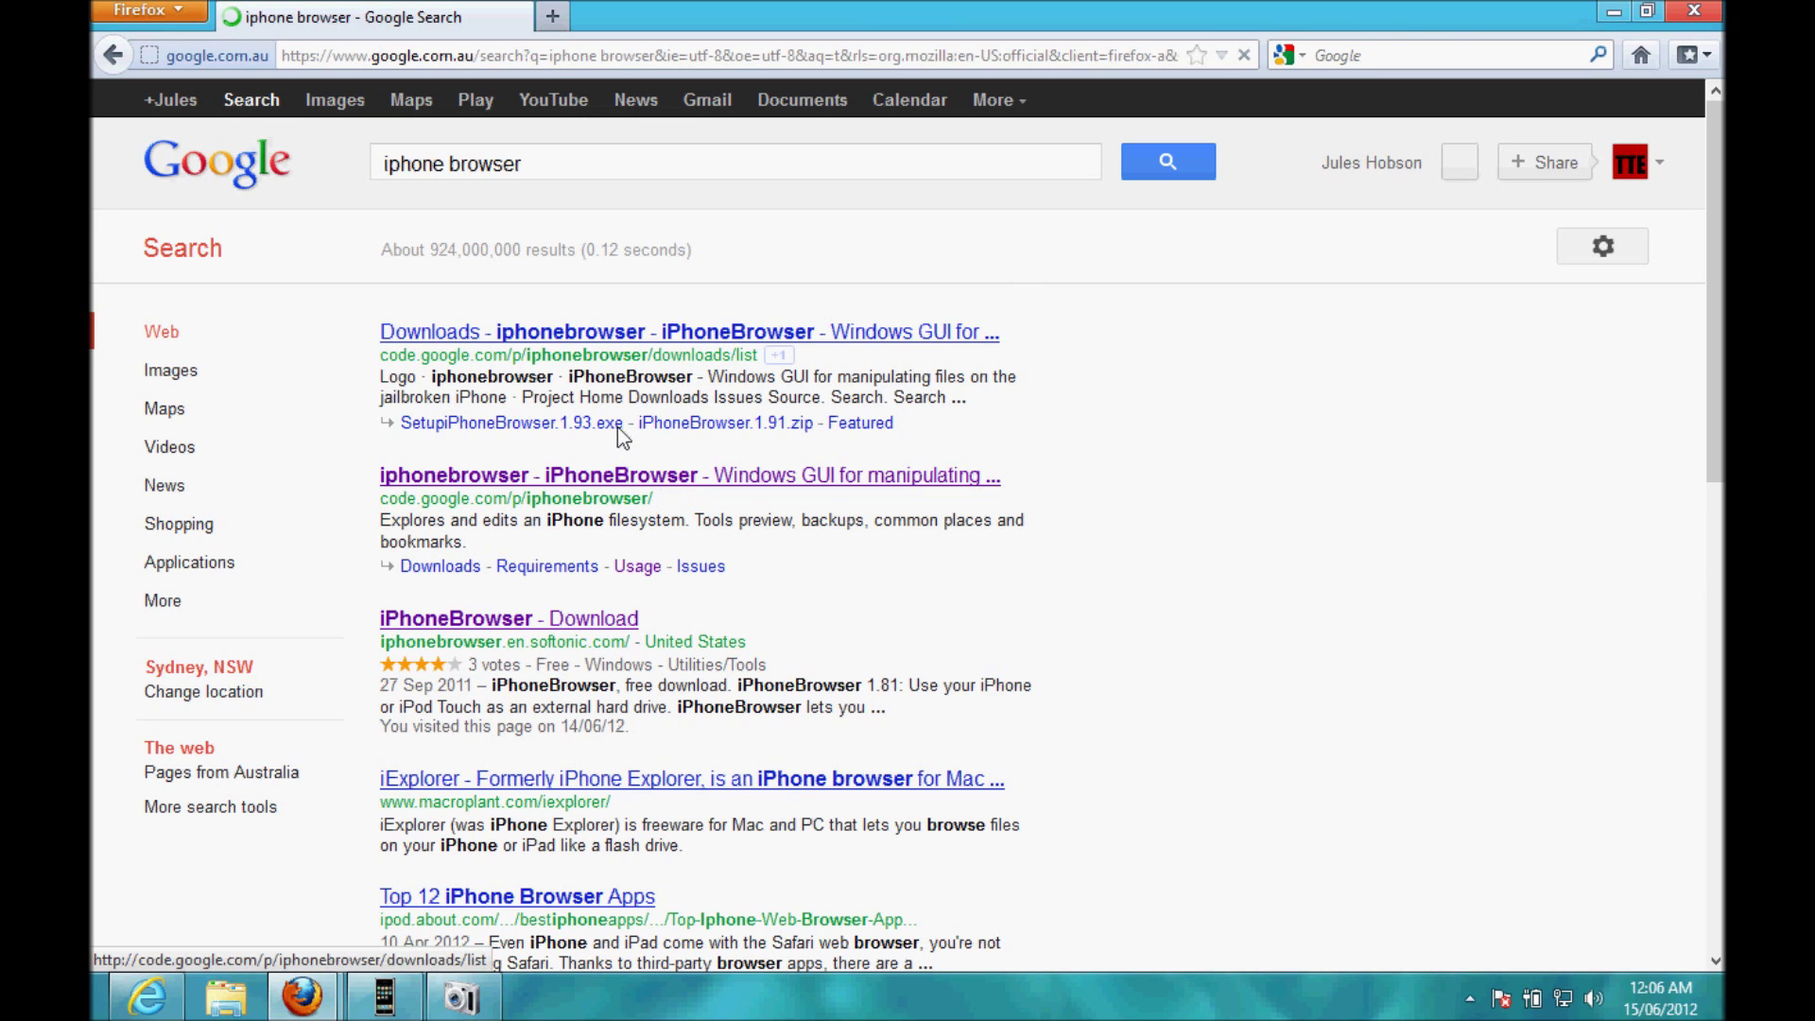
# Step: Open the iphonebrowser project, view Project Home, then open the SetupiPhoneBrowser.1.93.exe download page
pyautogui.click(629, 333)
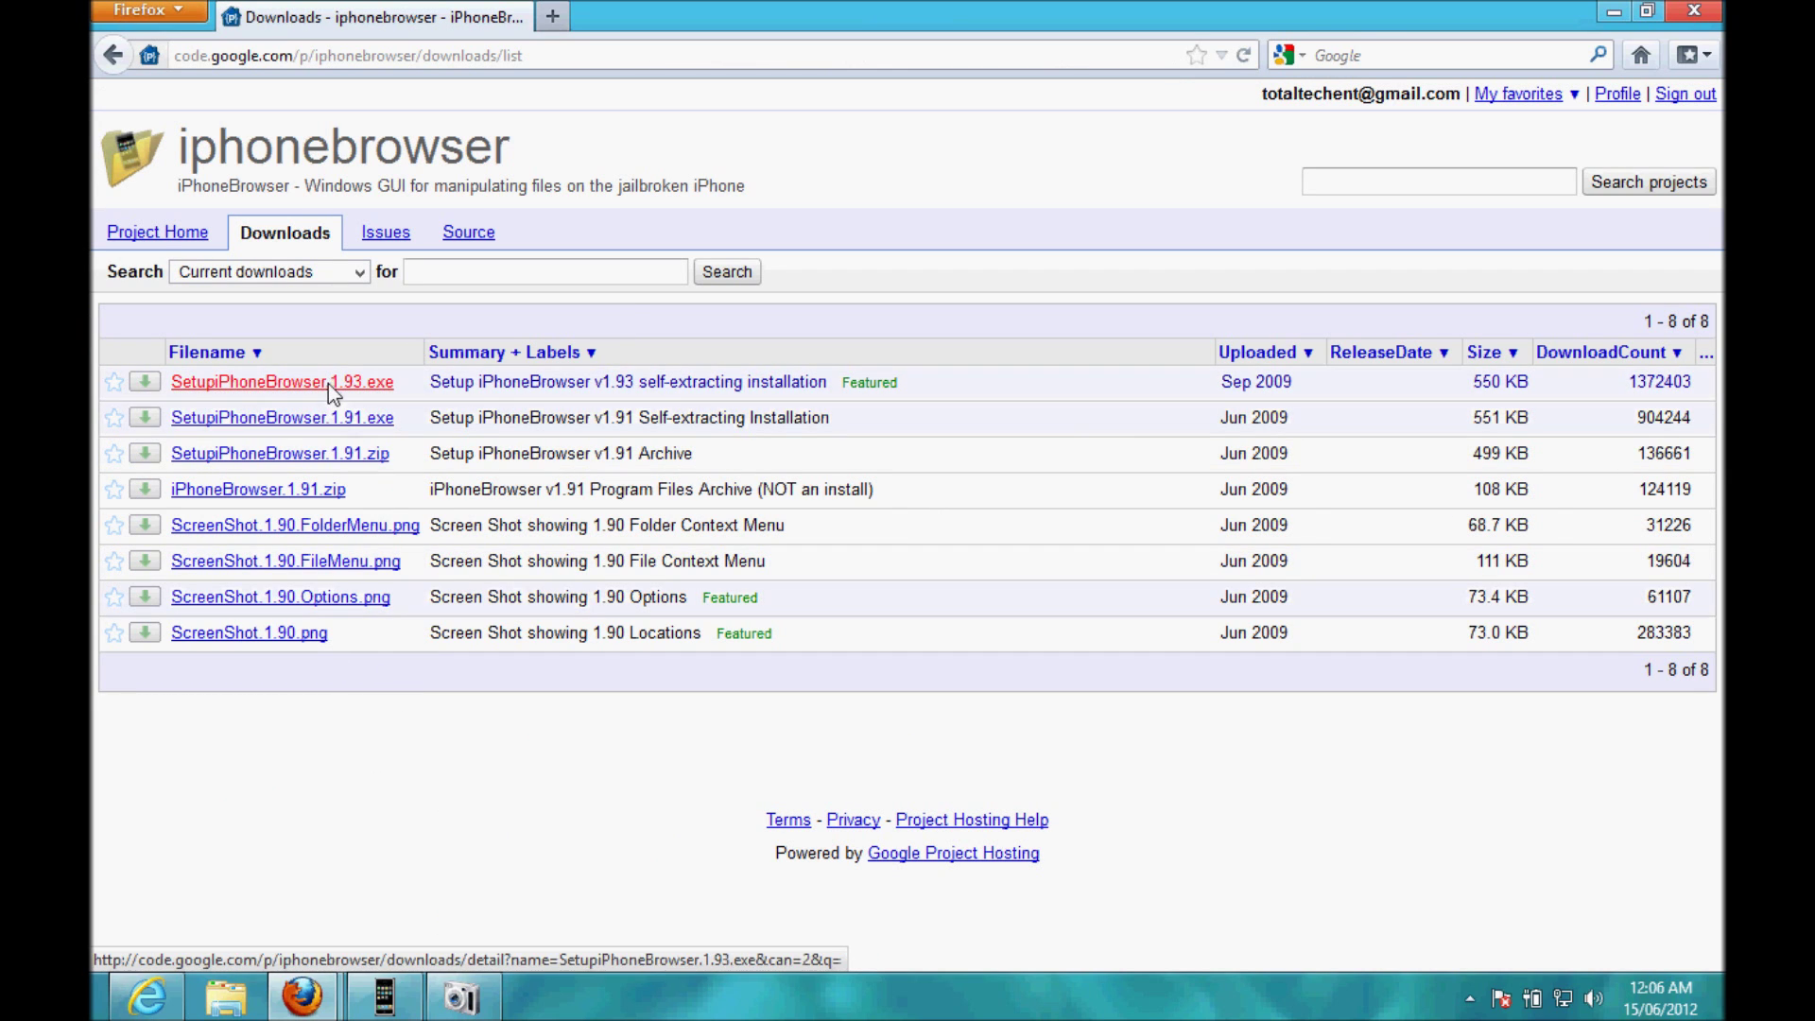
pyautogui.click(140, 232)
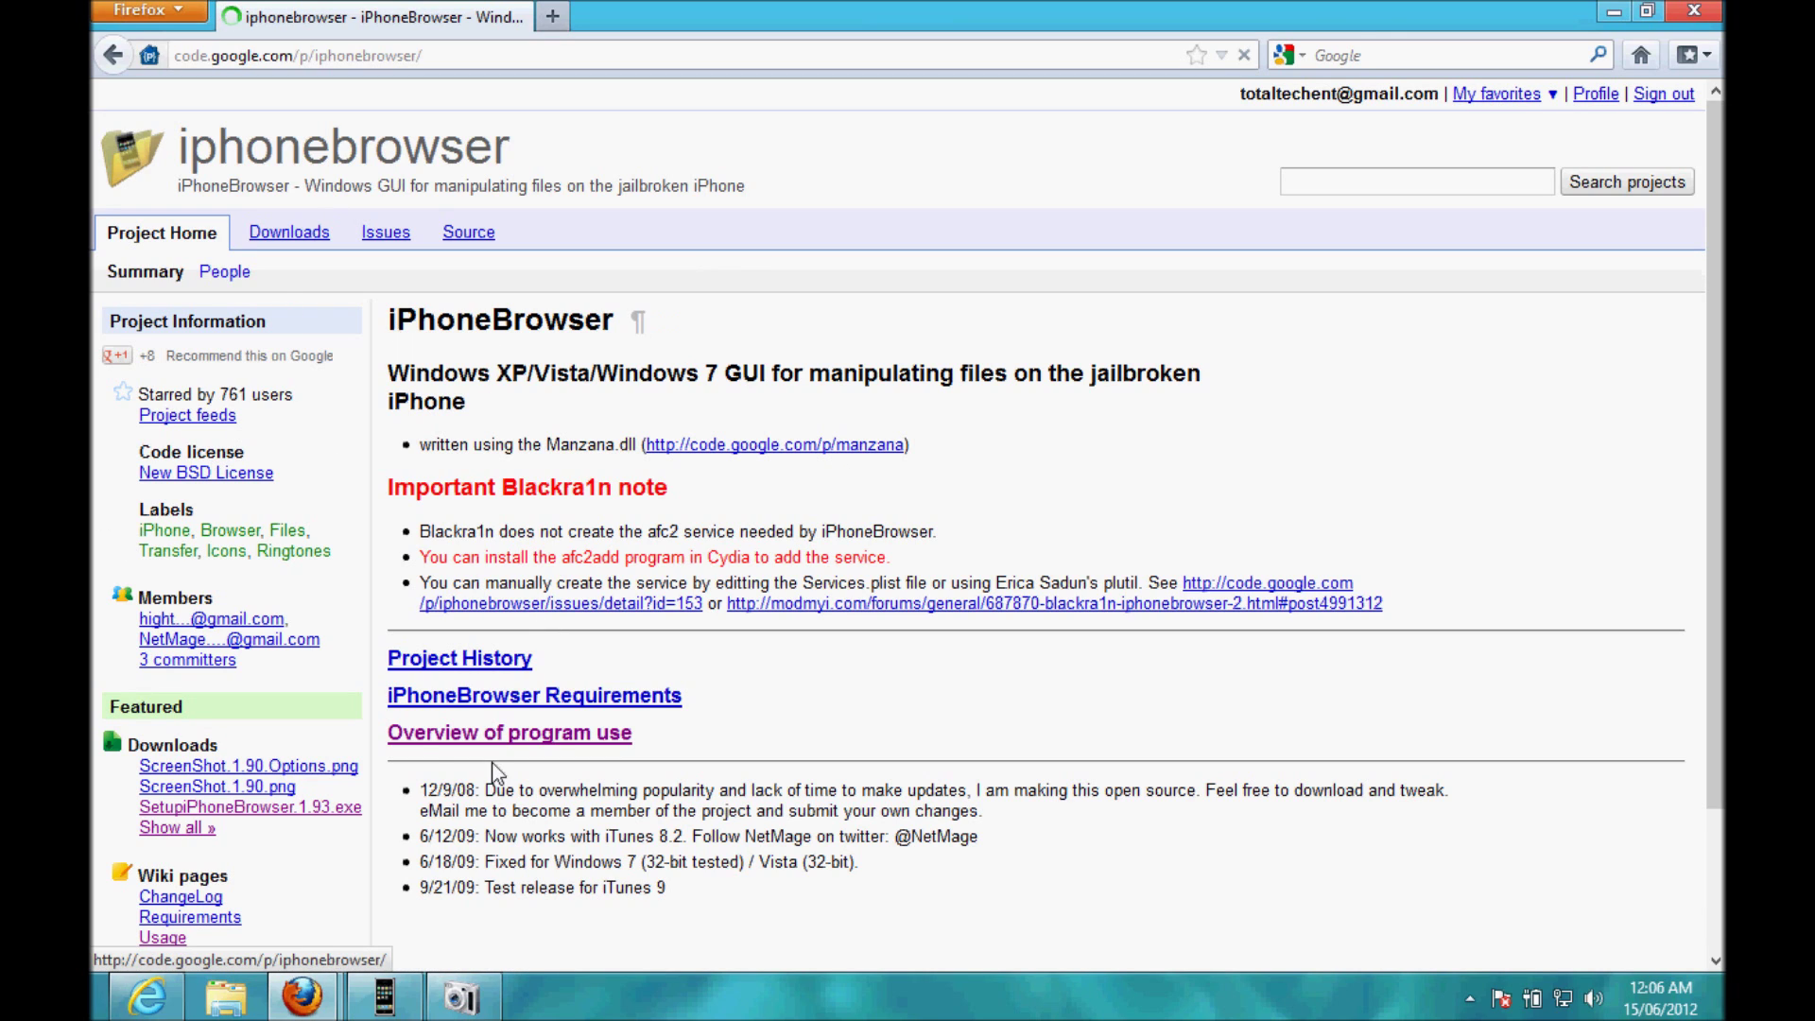
pyautogui.click(303, 230)
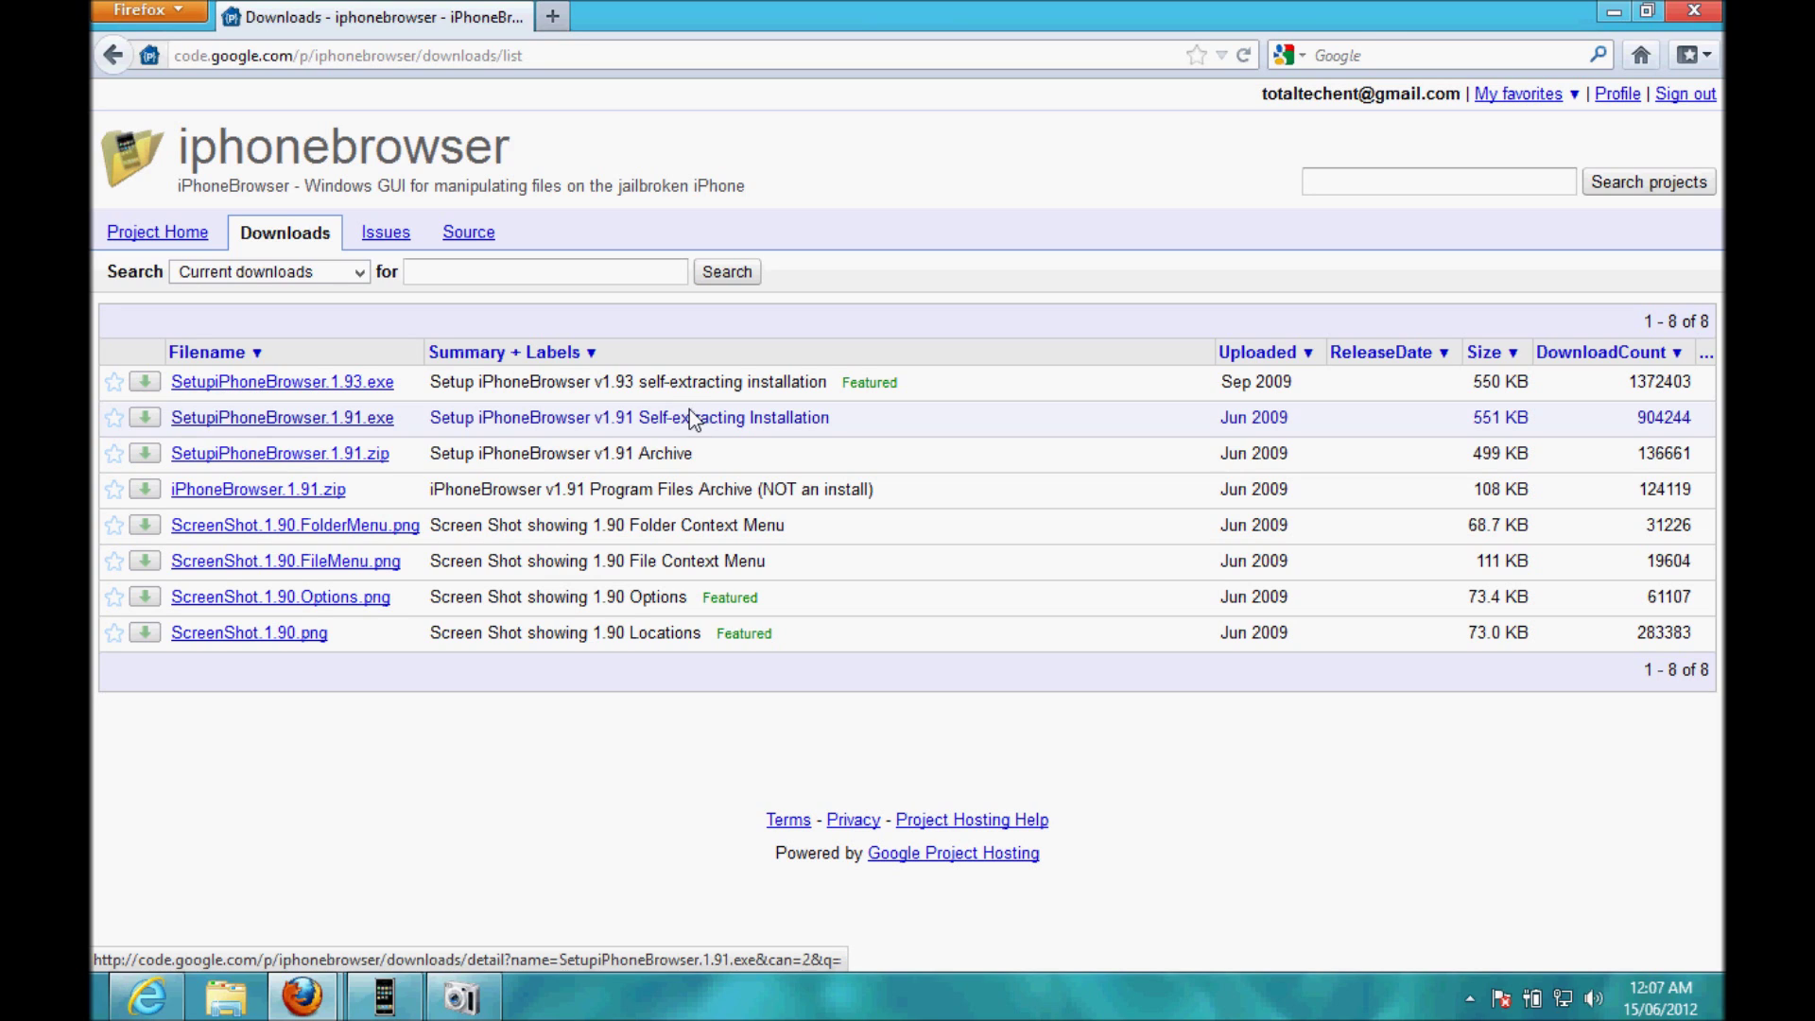
pyautogui.click(331, 386)
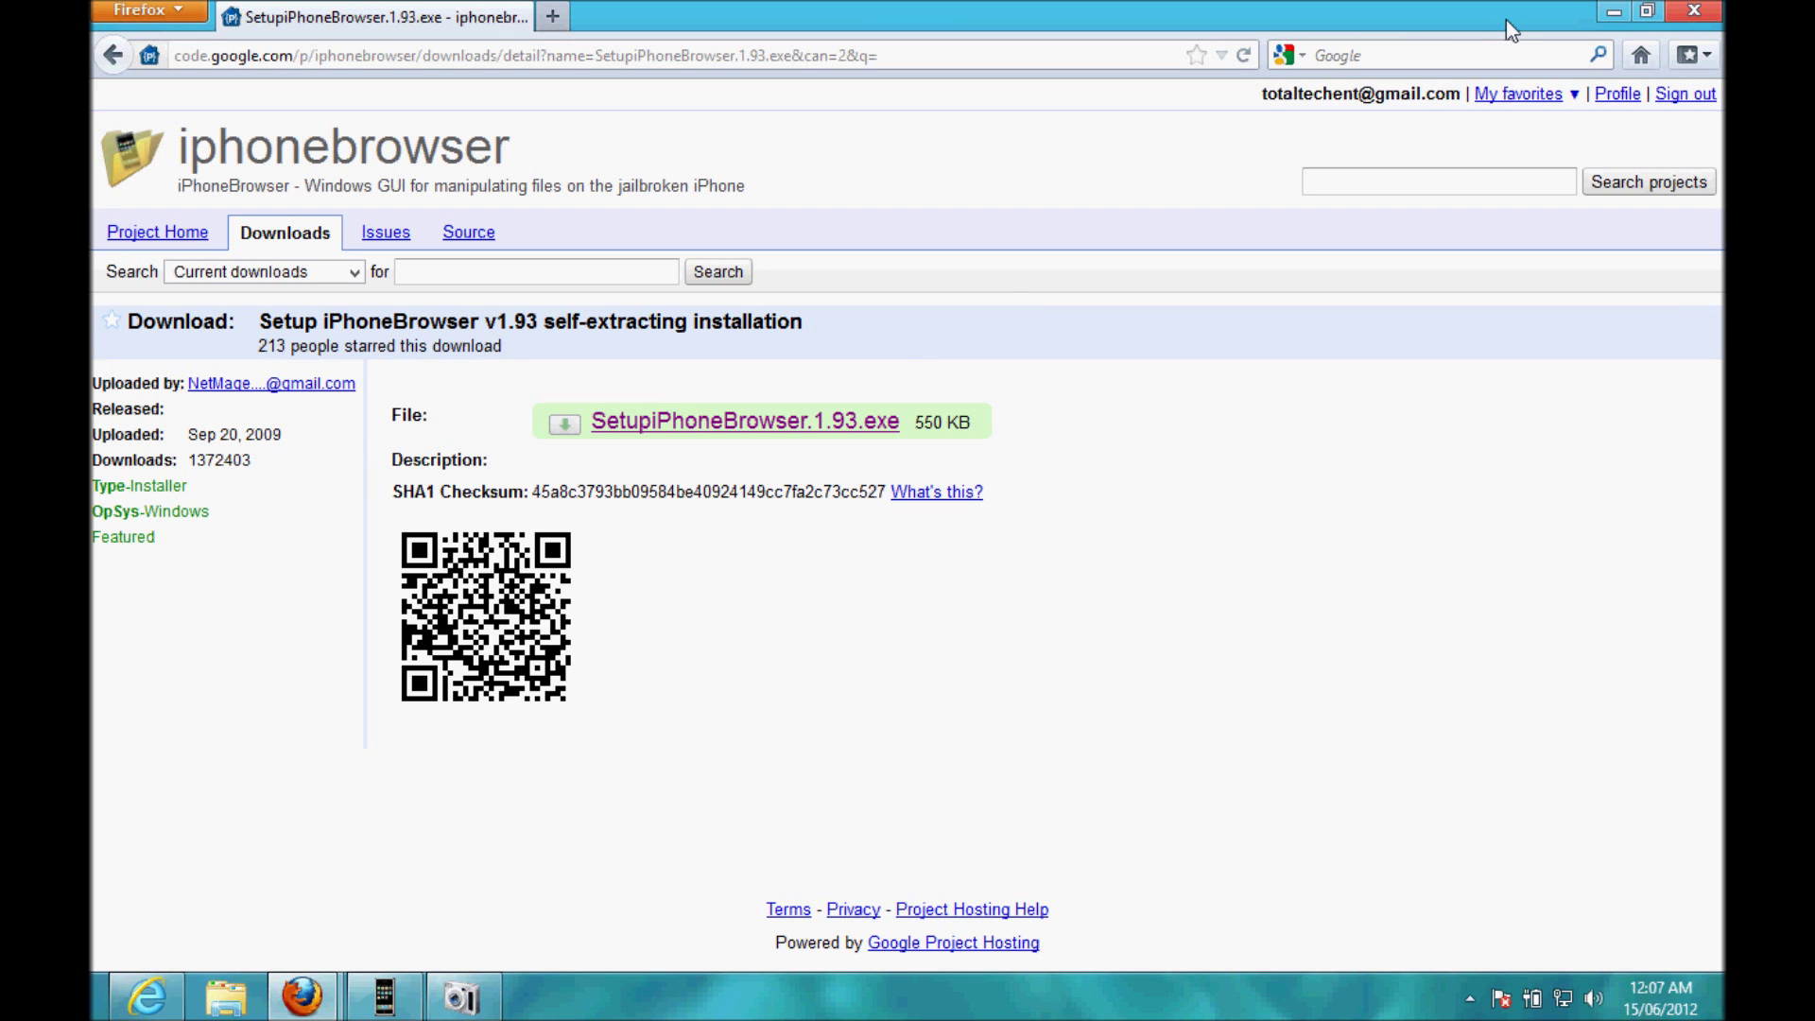
# Step: Confirm SetupiPhoneBrowser.1.93 is in Downloads, then minimize Explorer and restore iPhoneBrowser
pyautogui.click(1619, 12)
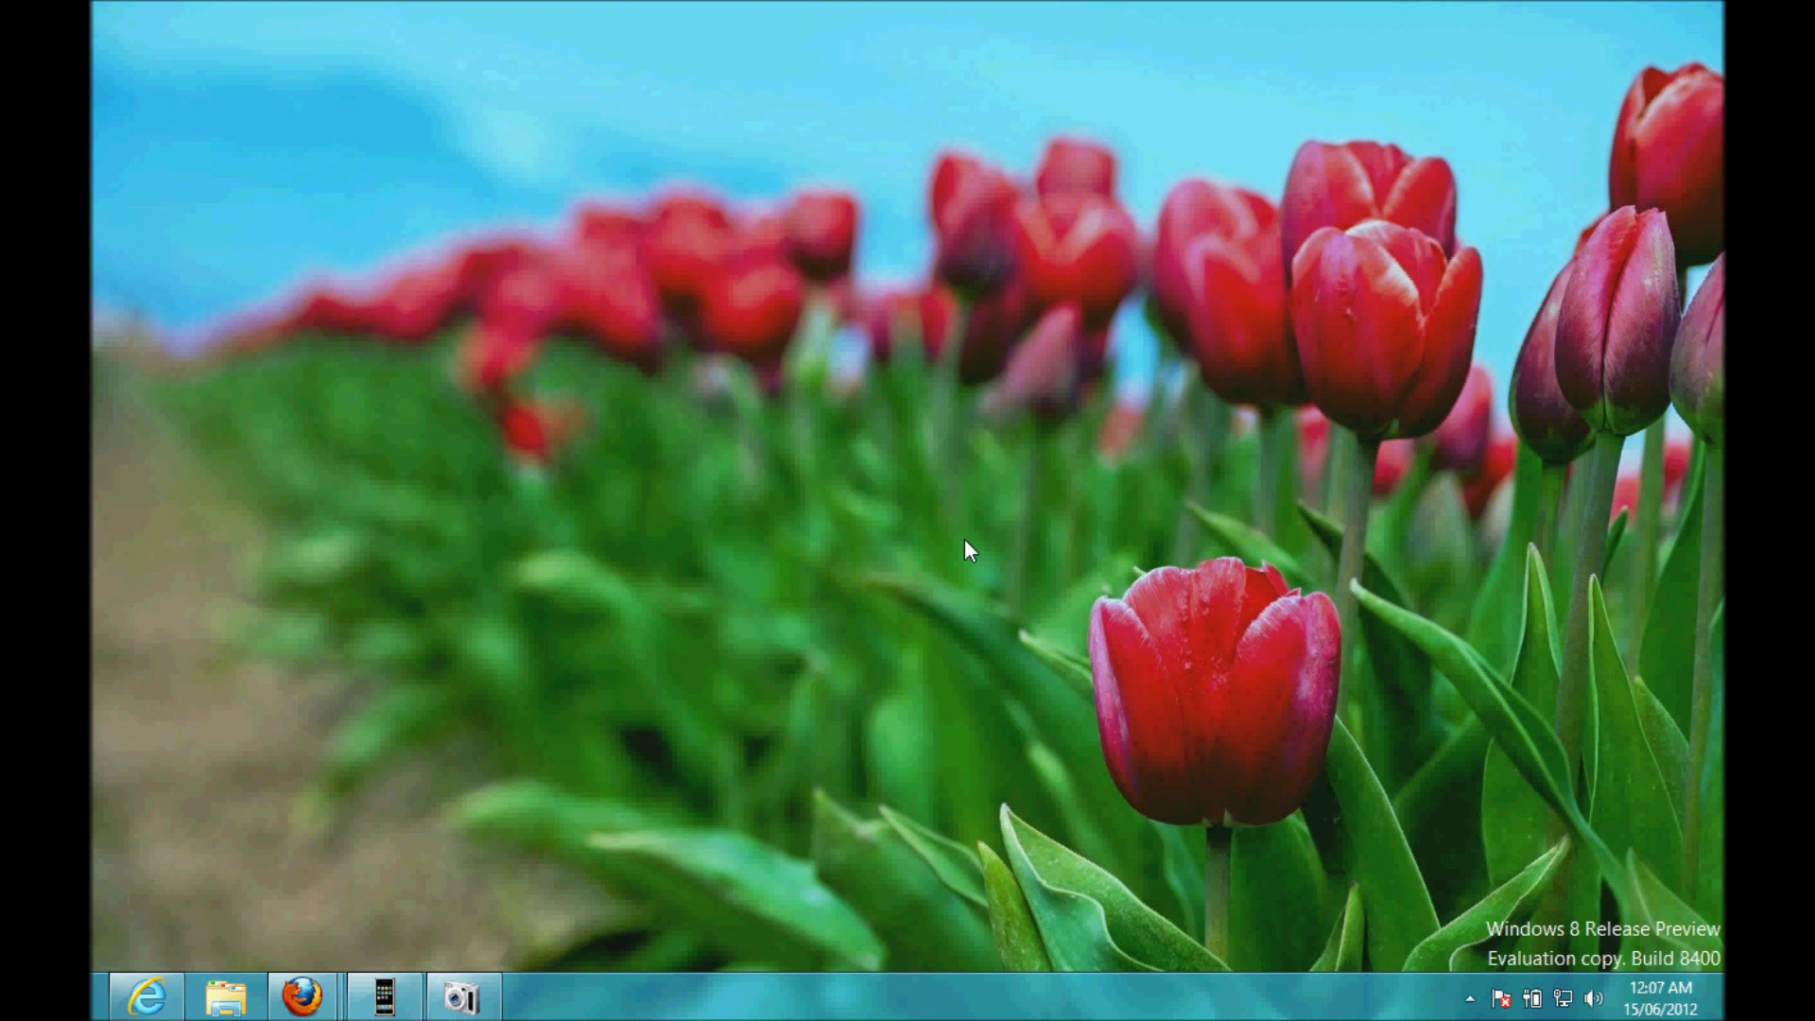
pyautogui.click(246, 984)
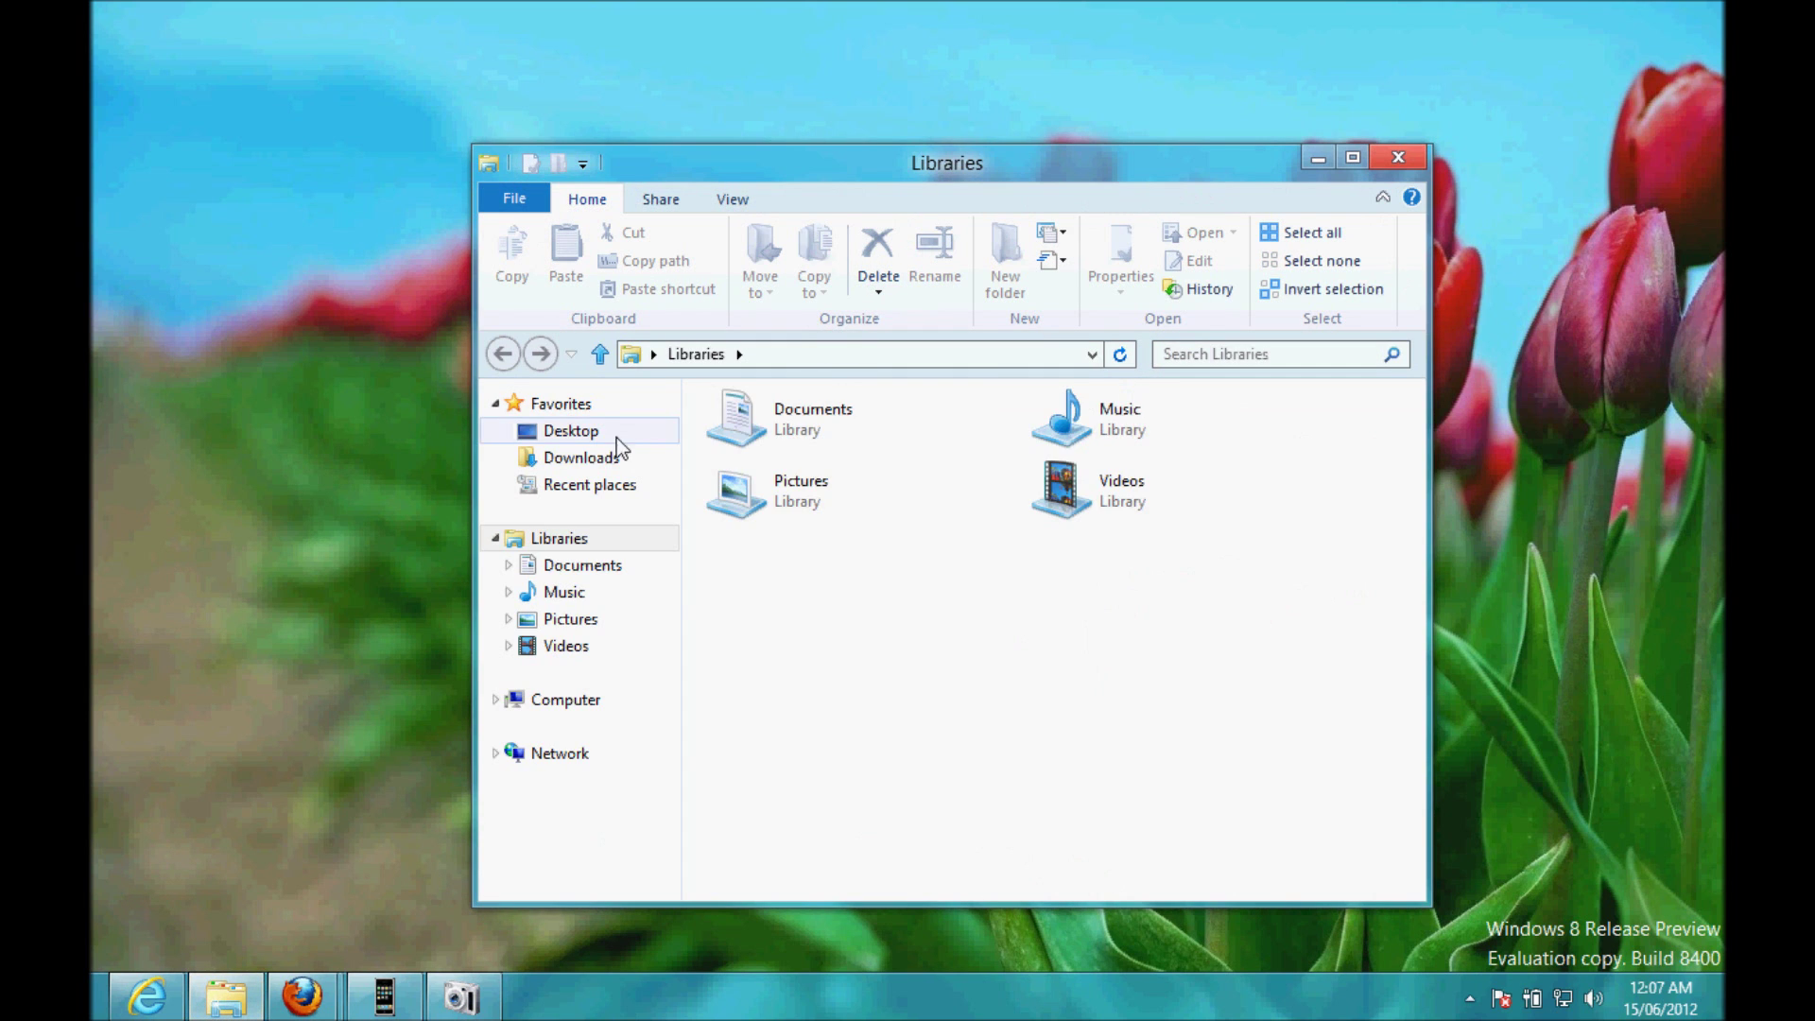
pyautogui.click(581, 457)
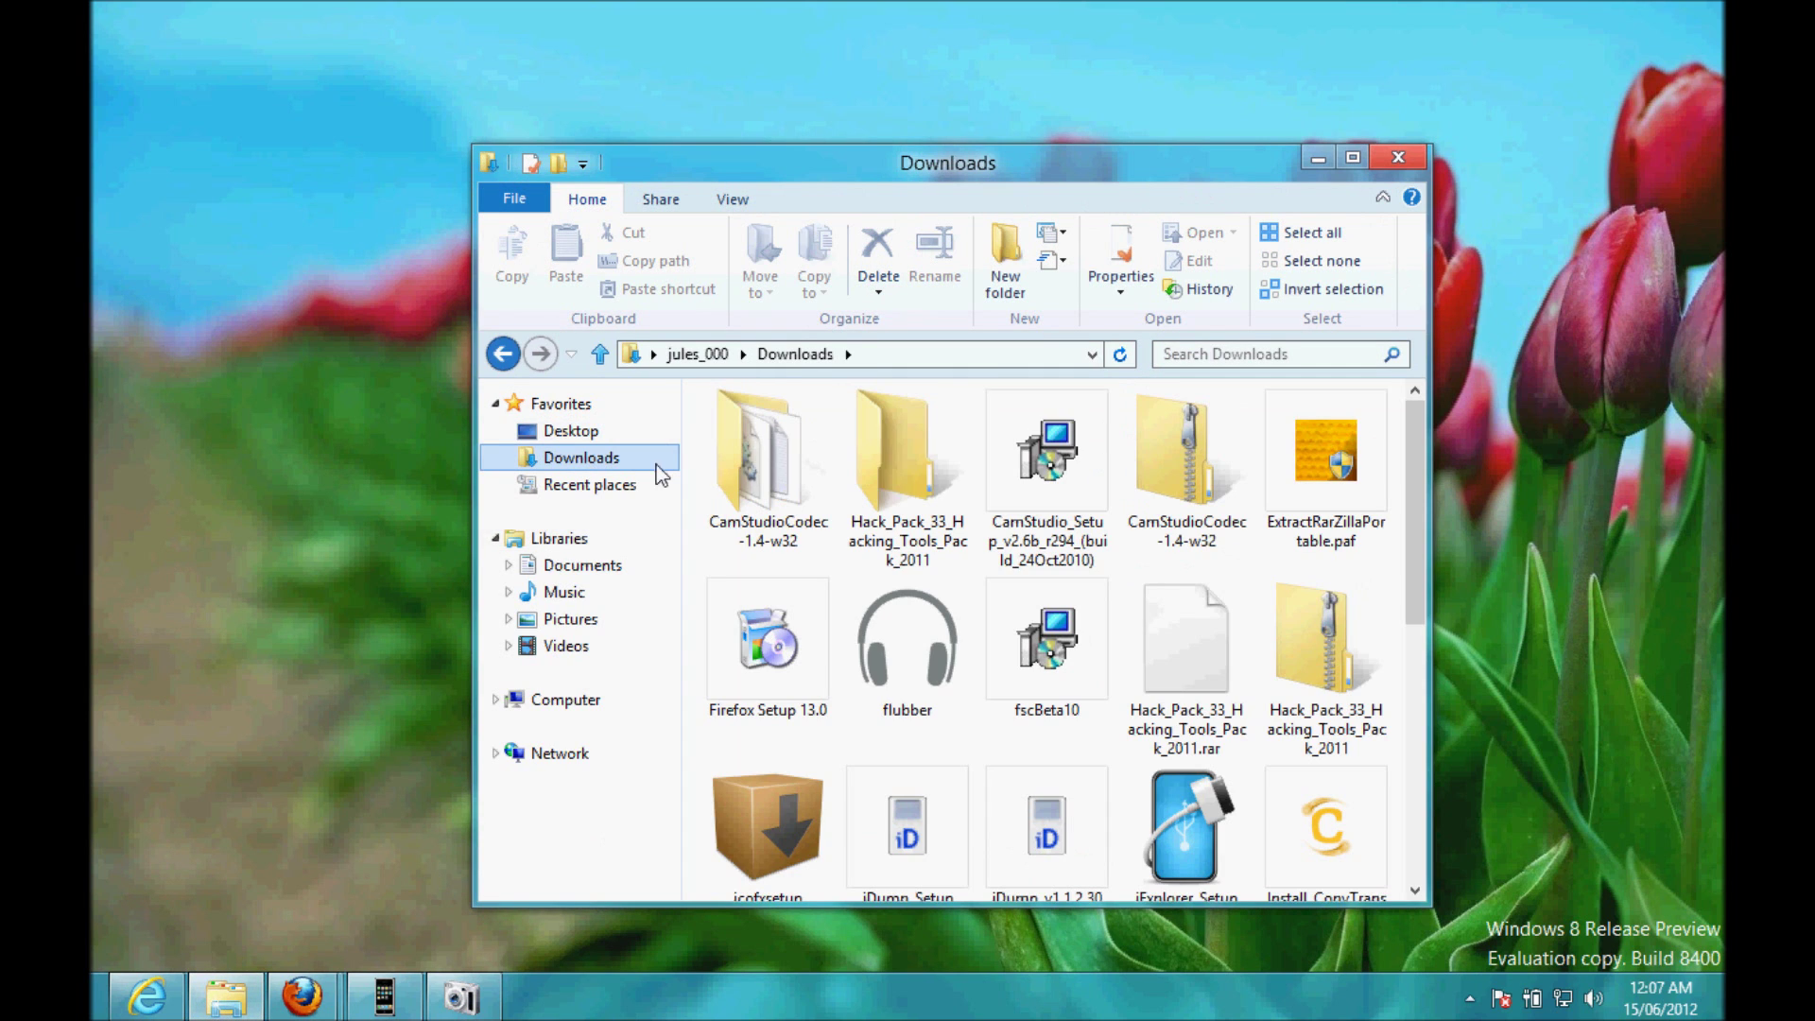
pyautogui.scroll(-3, 1405, 484)
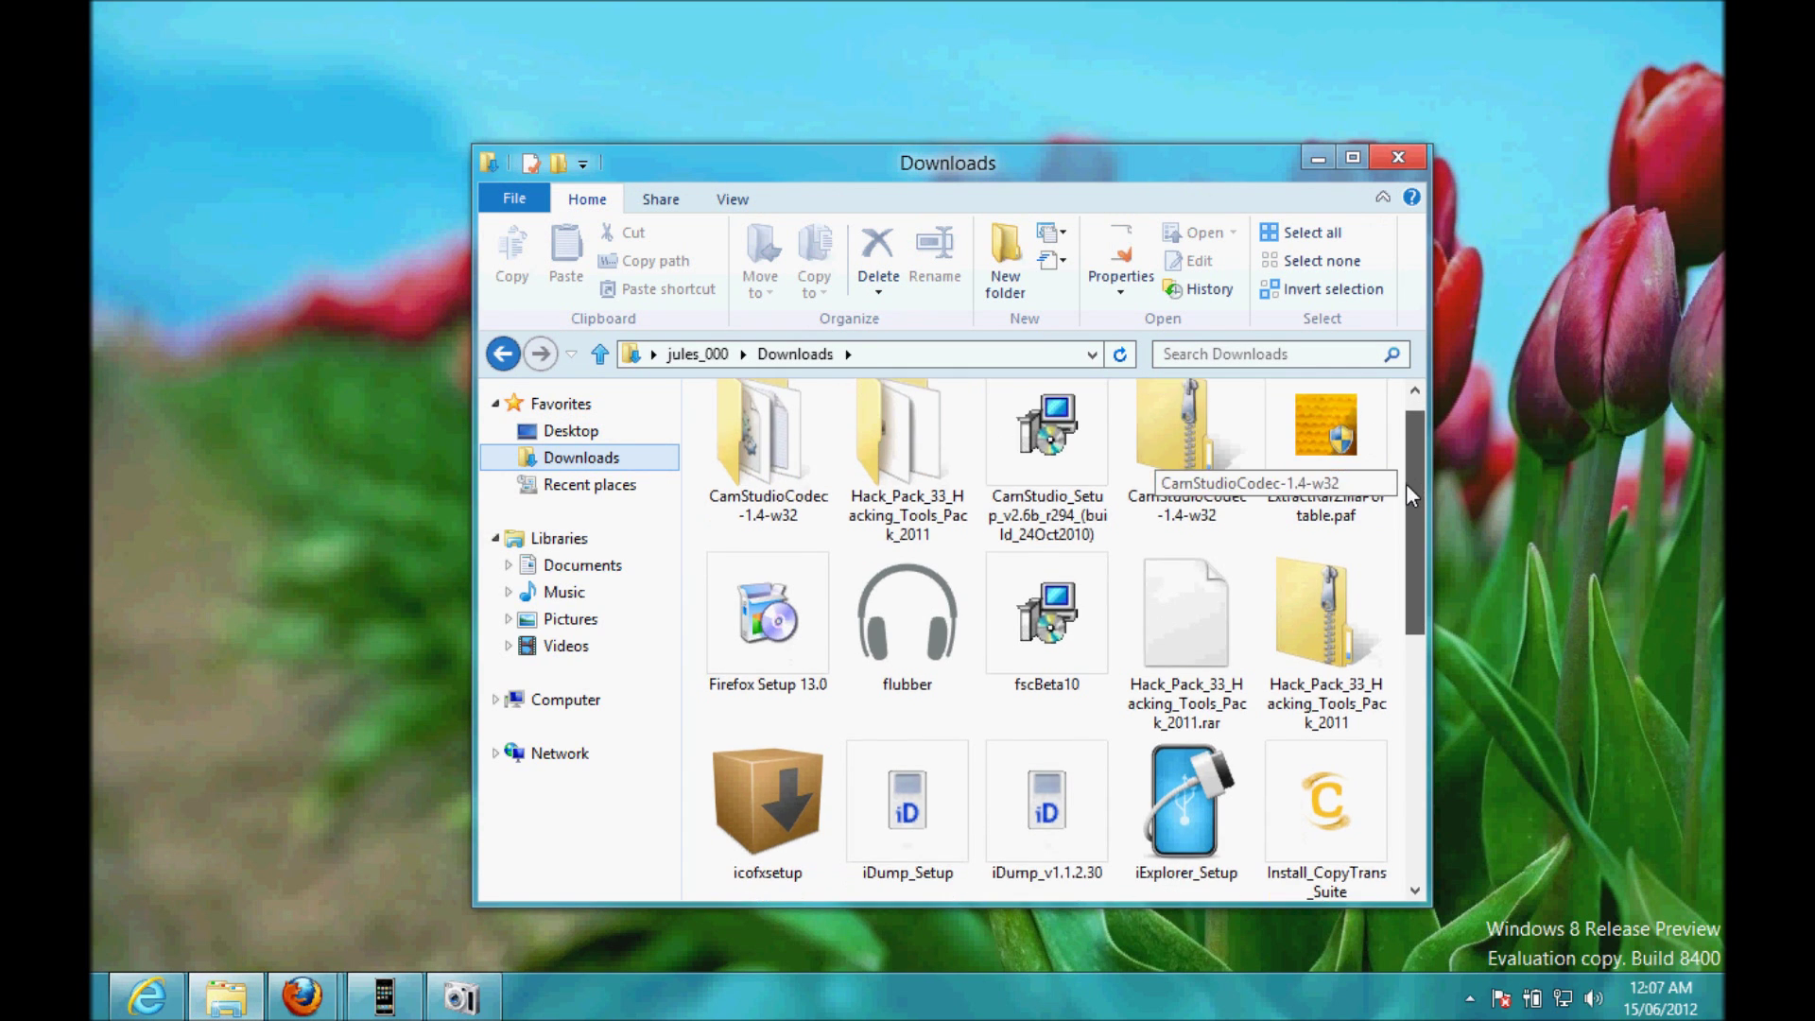
pyautogui.scroll(-3, 1398, 634)
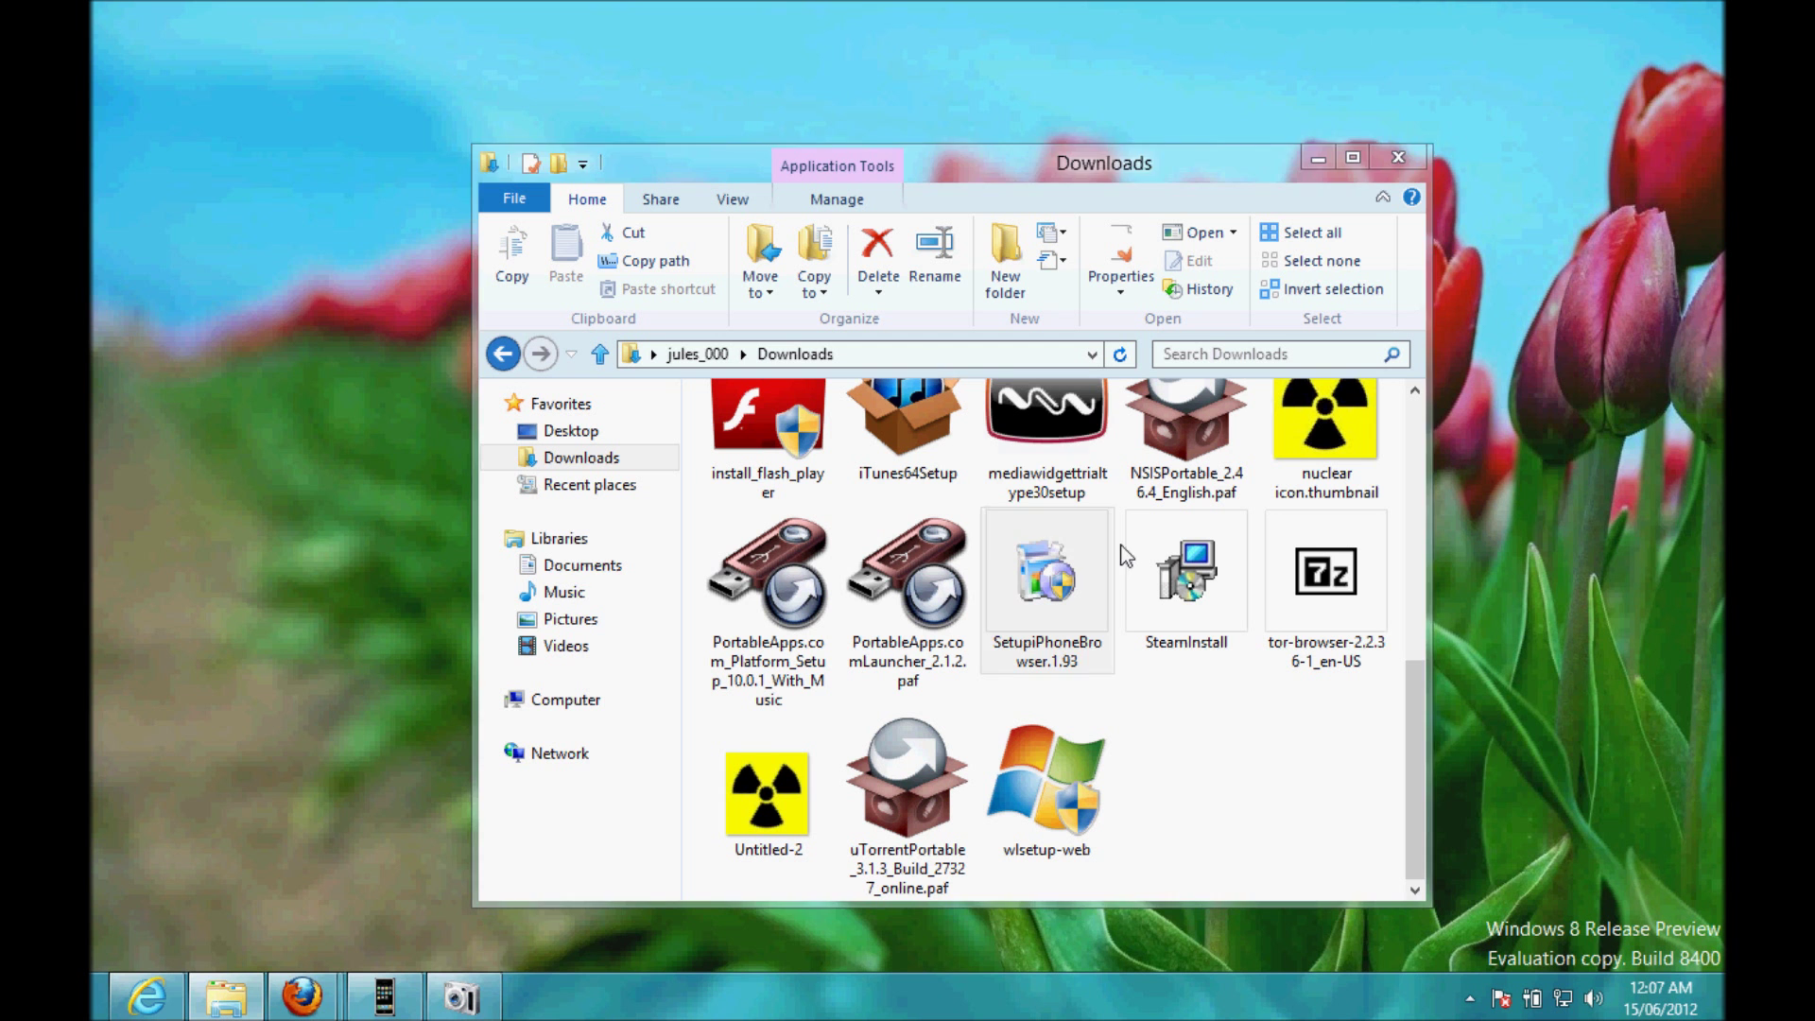
pyautogui.click(1314, 172)
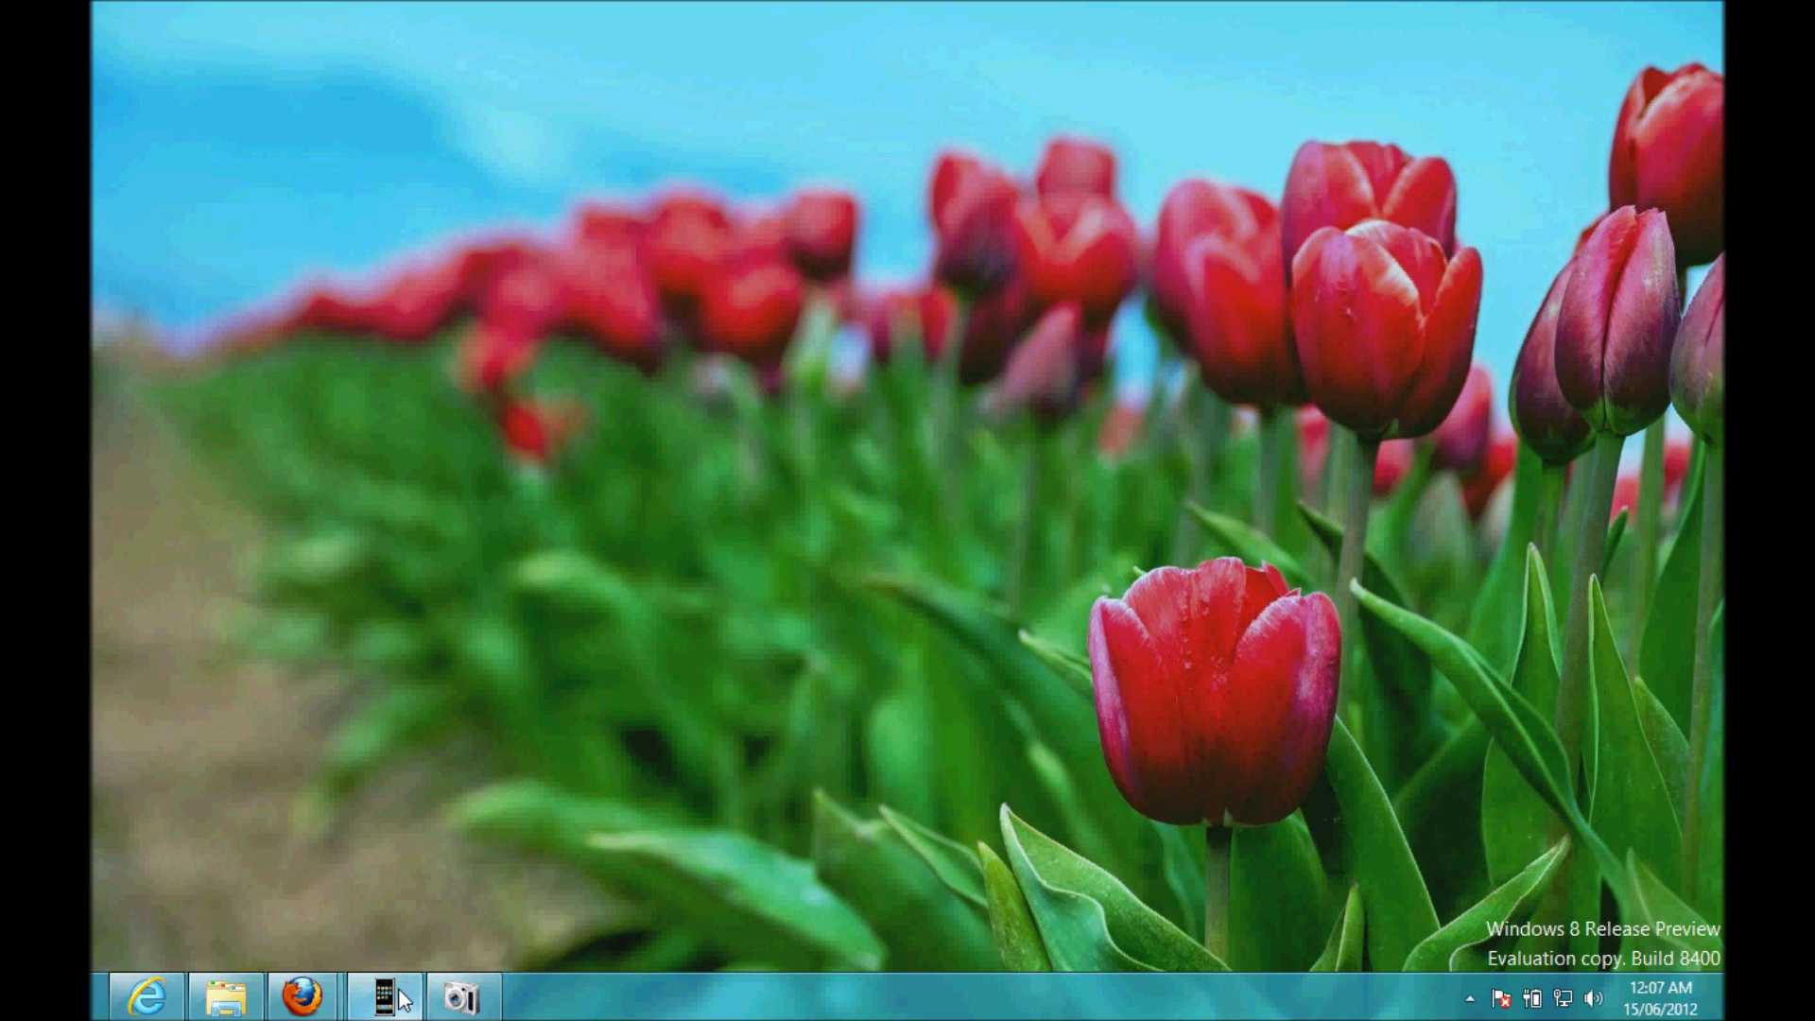
pyautogui.click(387, 950)
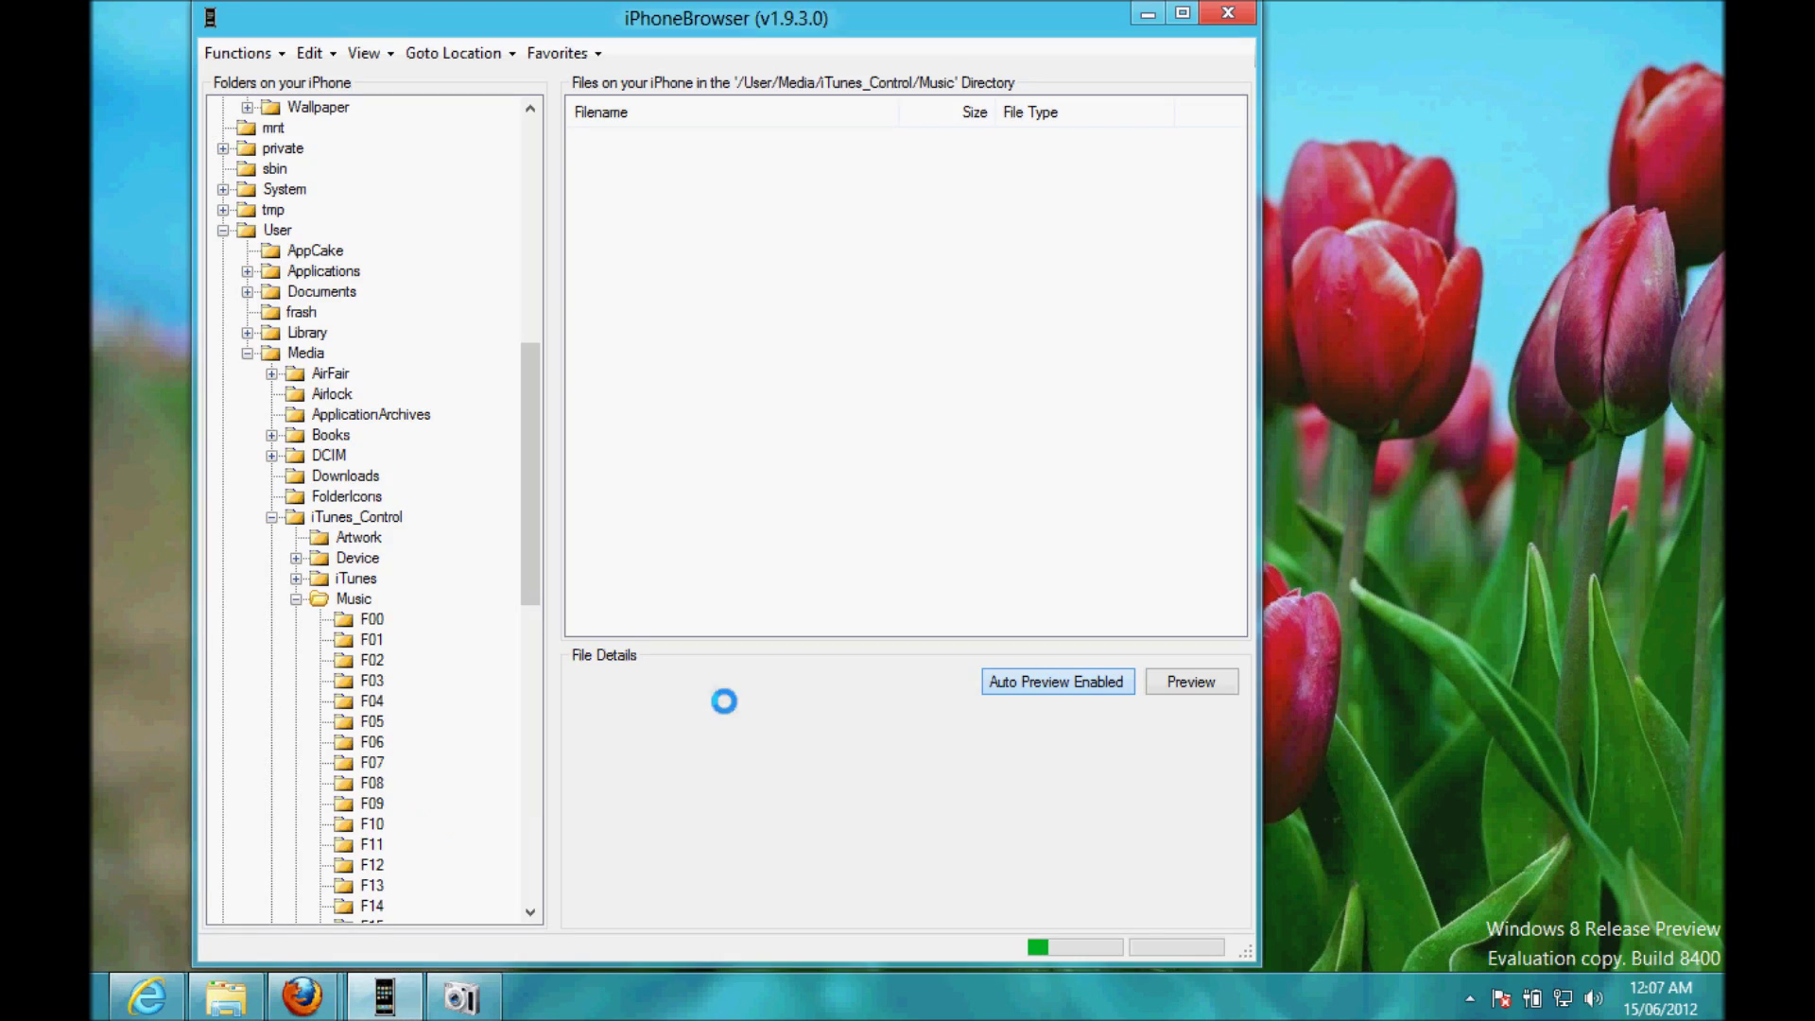
# Step: Scroll the folder tree to User/Media/iTunes_Control/Music, select Music and bring up its actions menu
pyautogui.moveTo(531, 414); pyautogui.dragTo(520, 181)
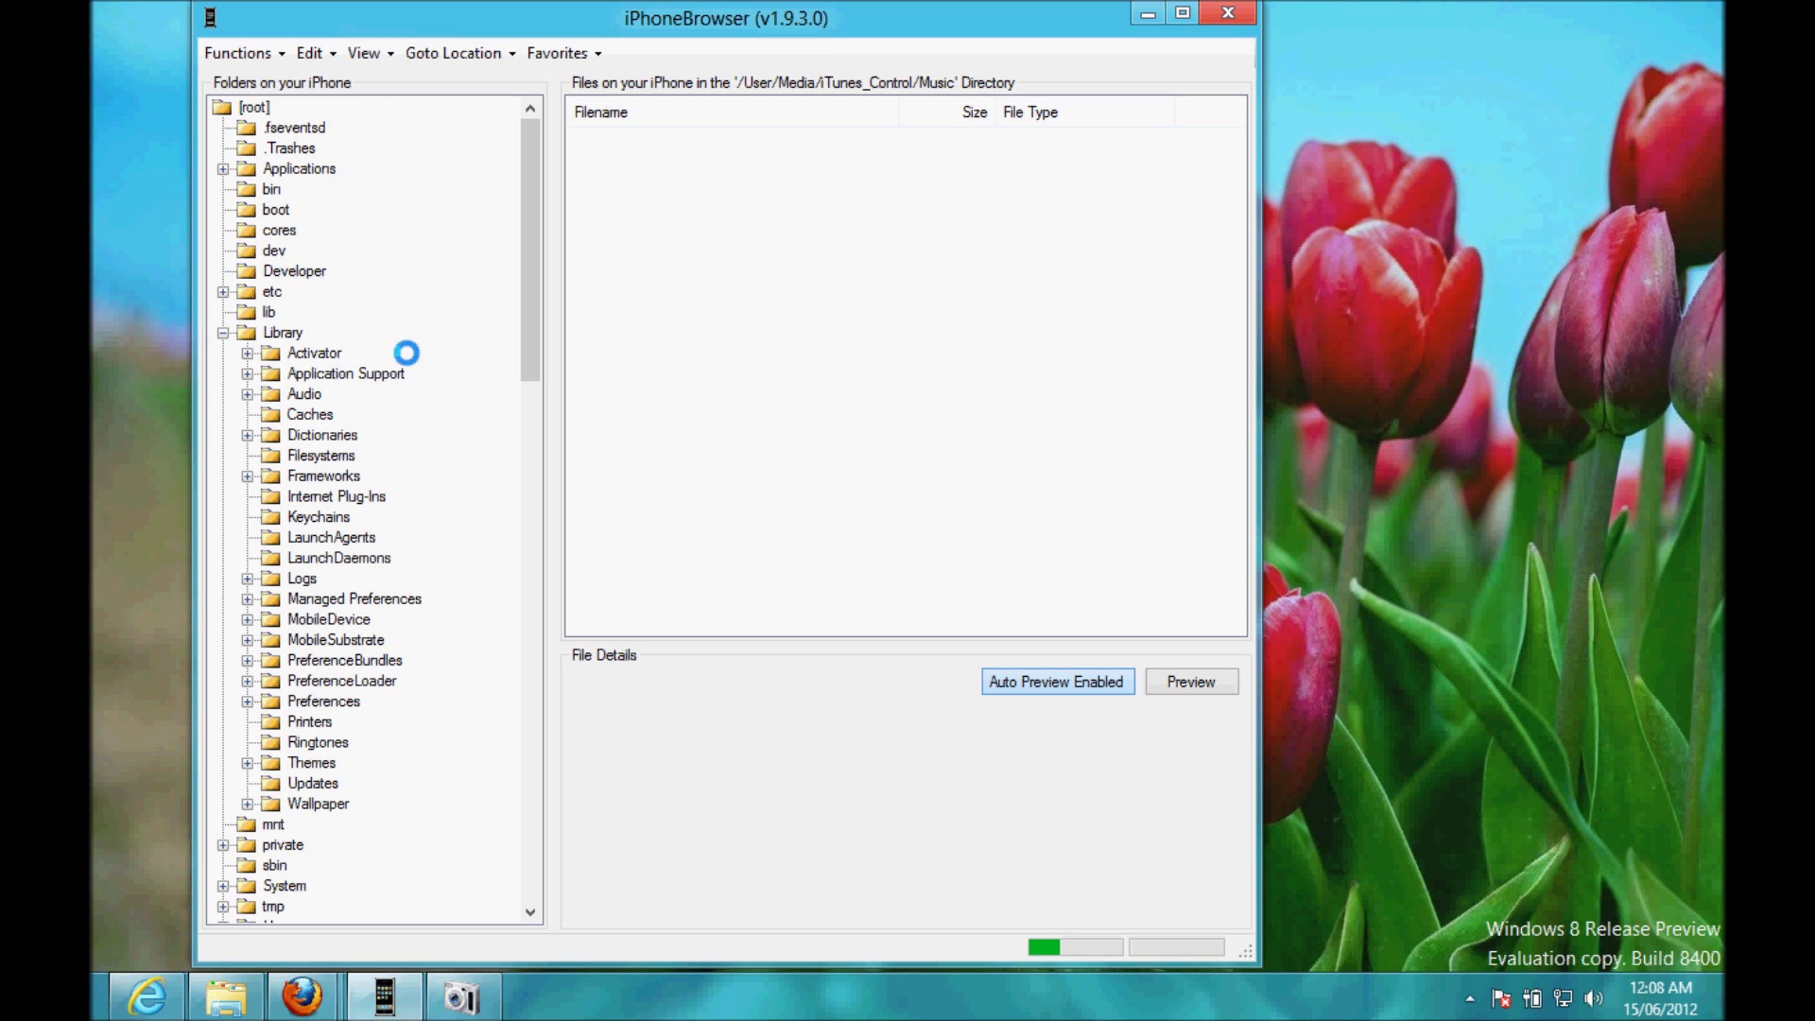
pyautogui.moveTo(531, 316); pyautogui.dragTo(535, 830)
pyautogui.moveTo(537, 358); pyautogui.dragTo(545, 503)
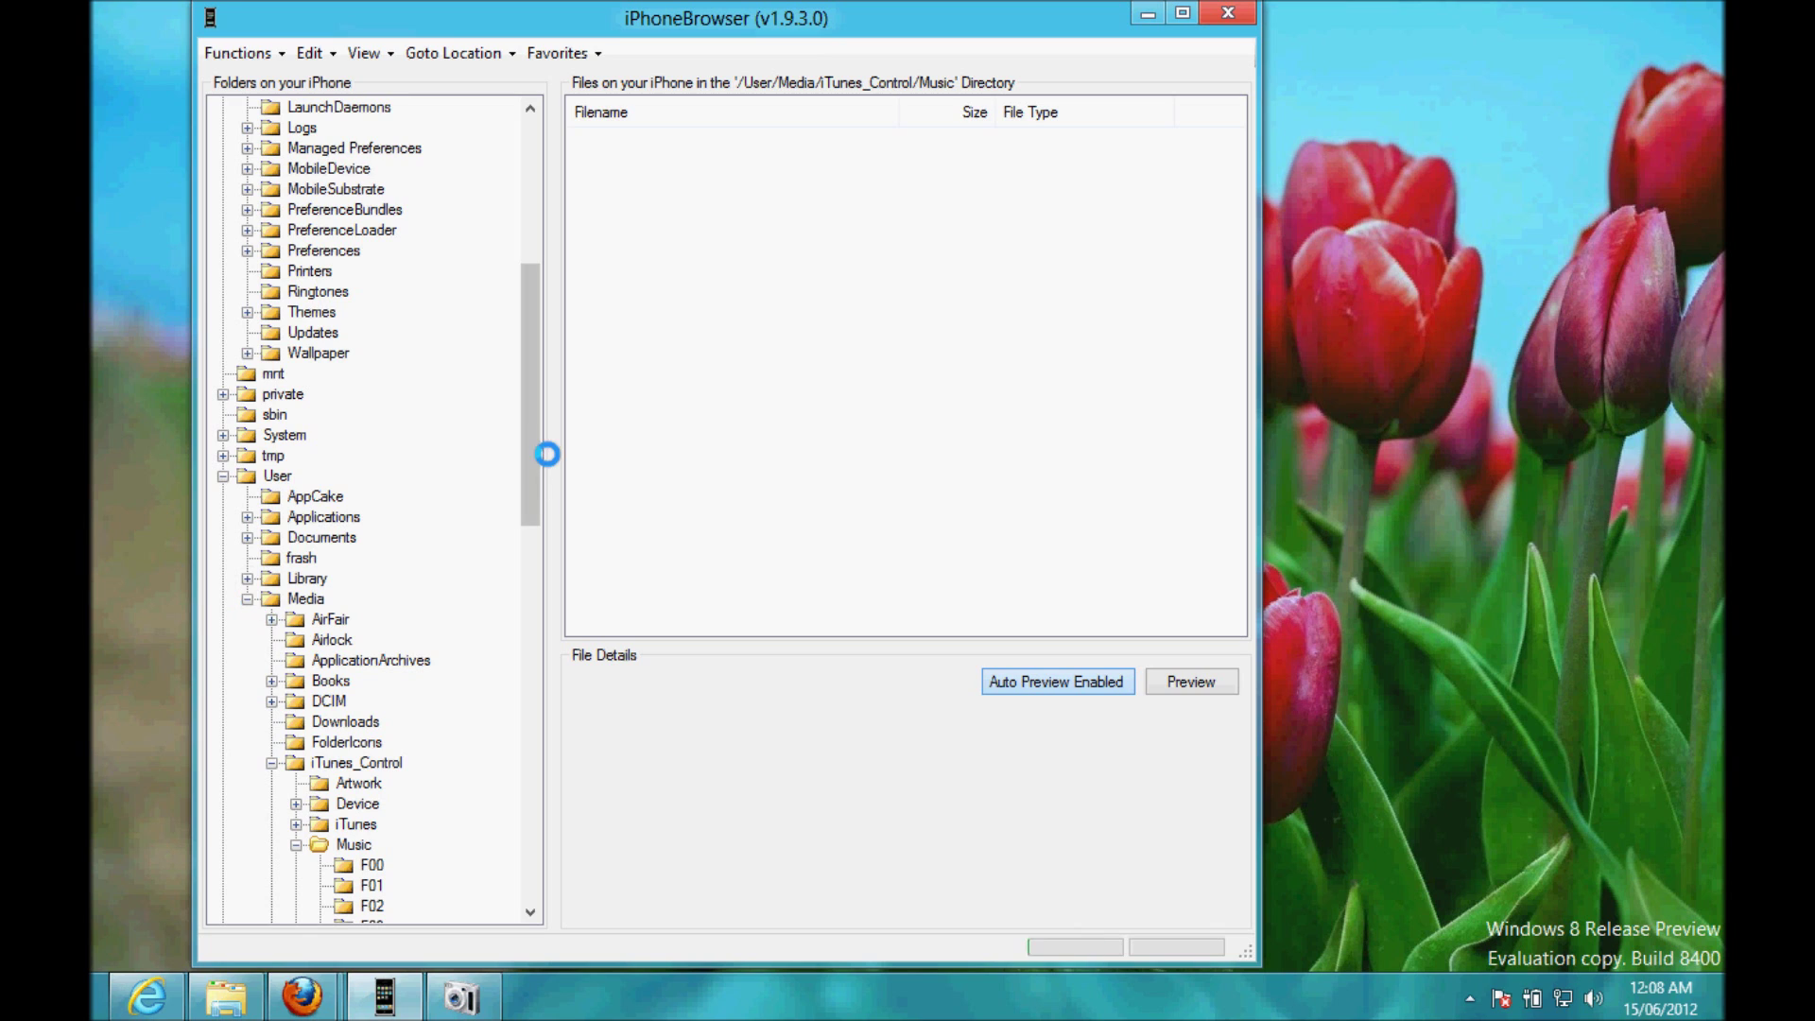
pyautogui.scroll(-1, 539, 491)
pyautogui.scroll(-2, 539, 497)
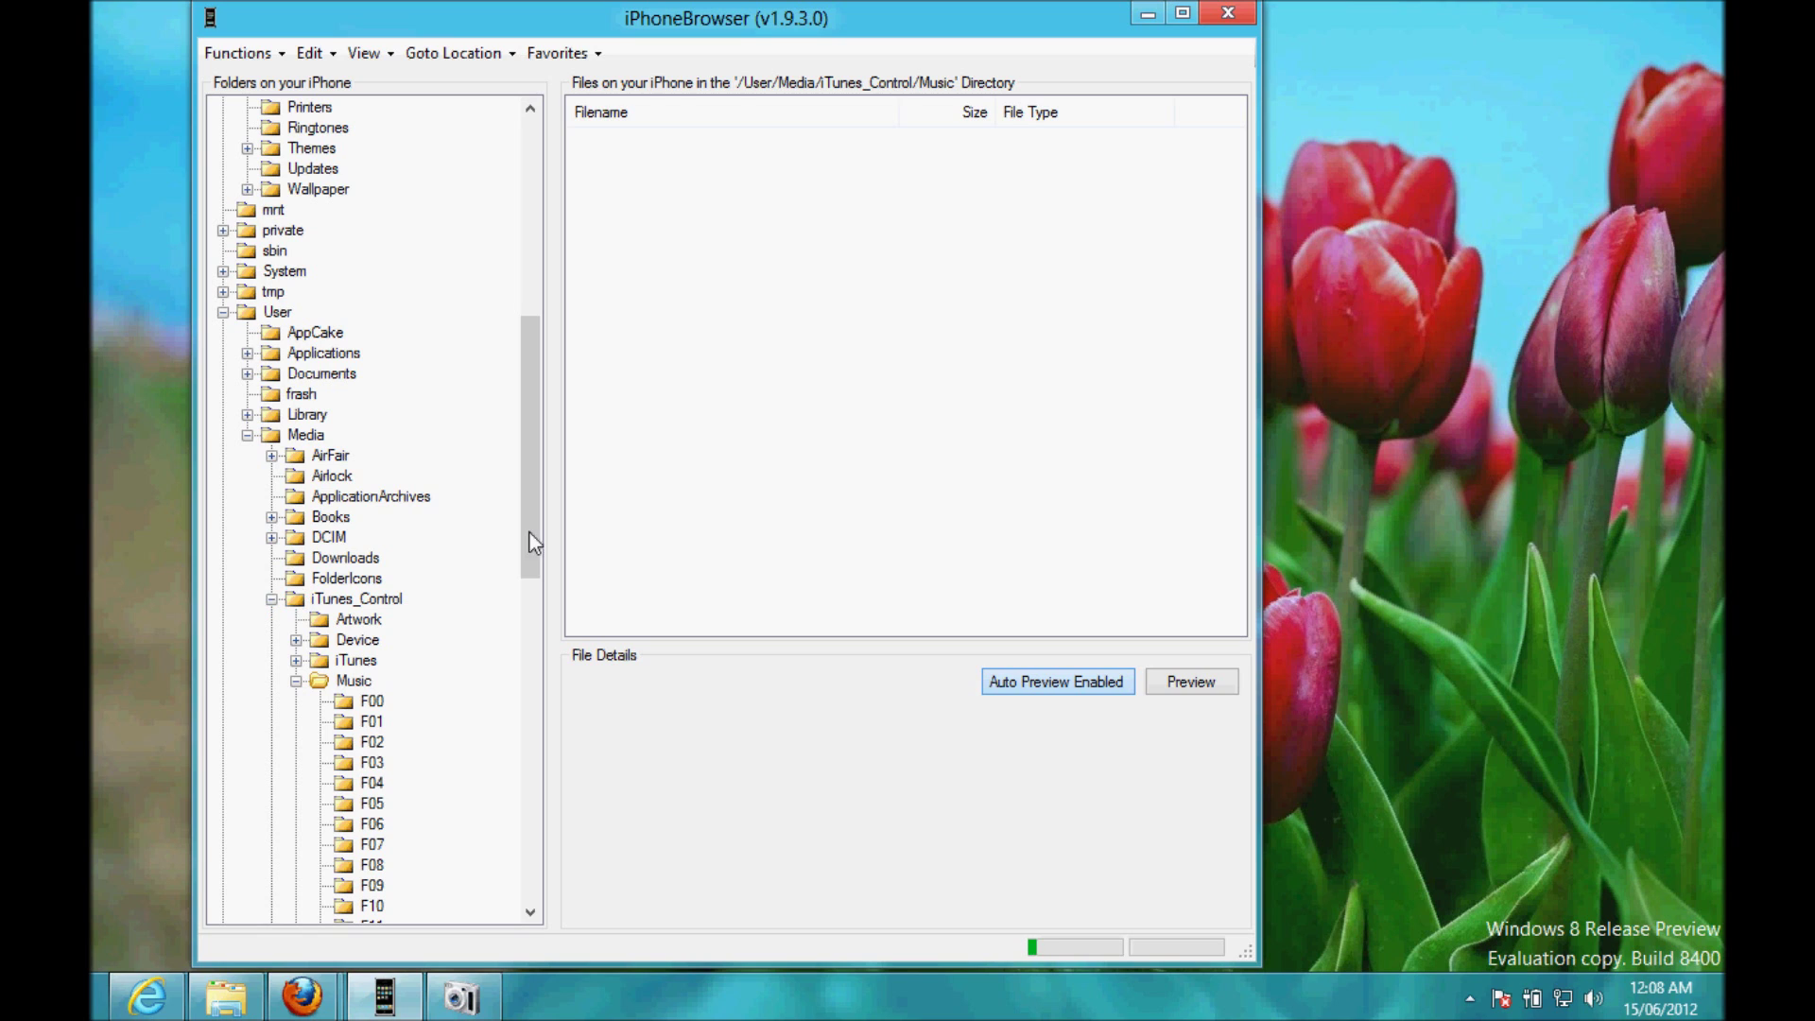
pyautogui.scroll(-4, 530, 532)
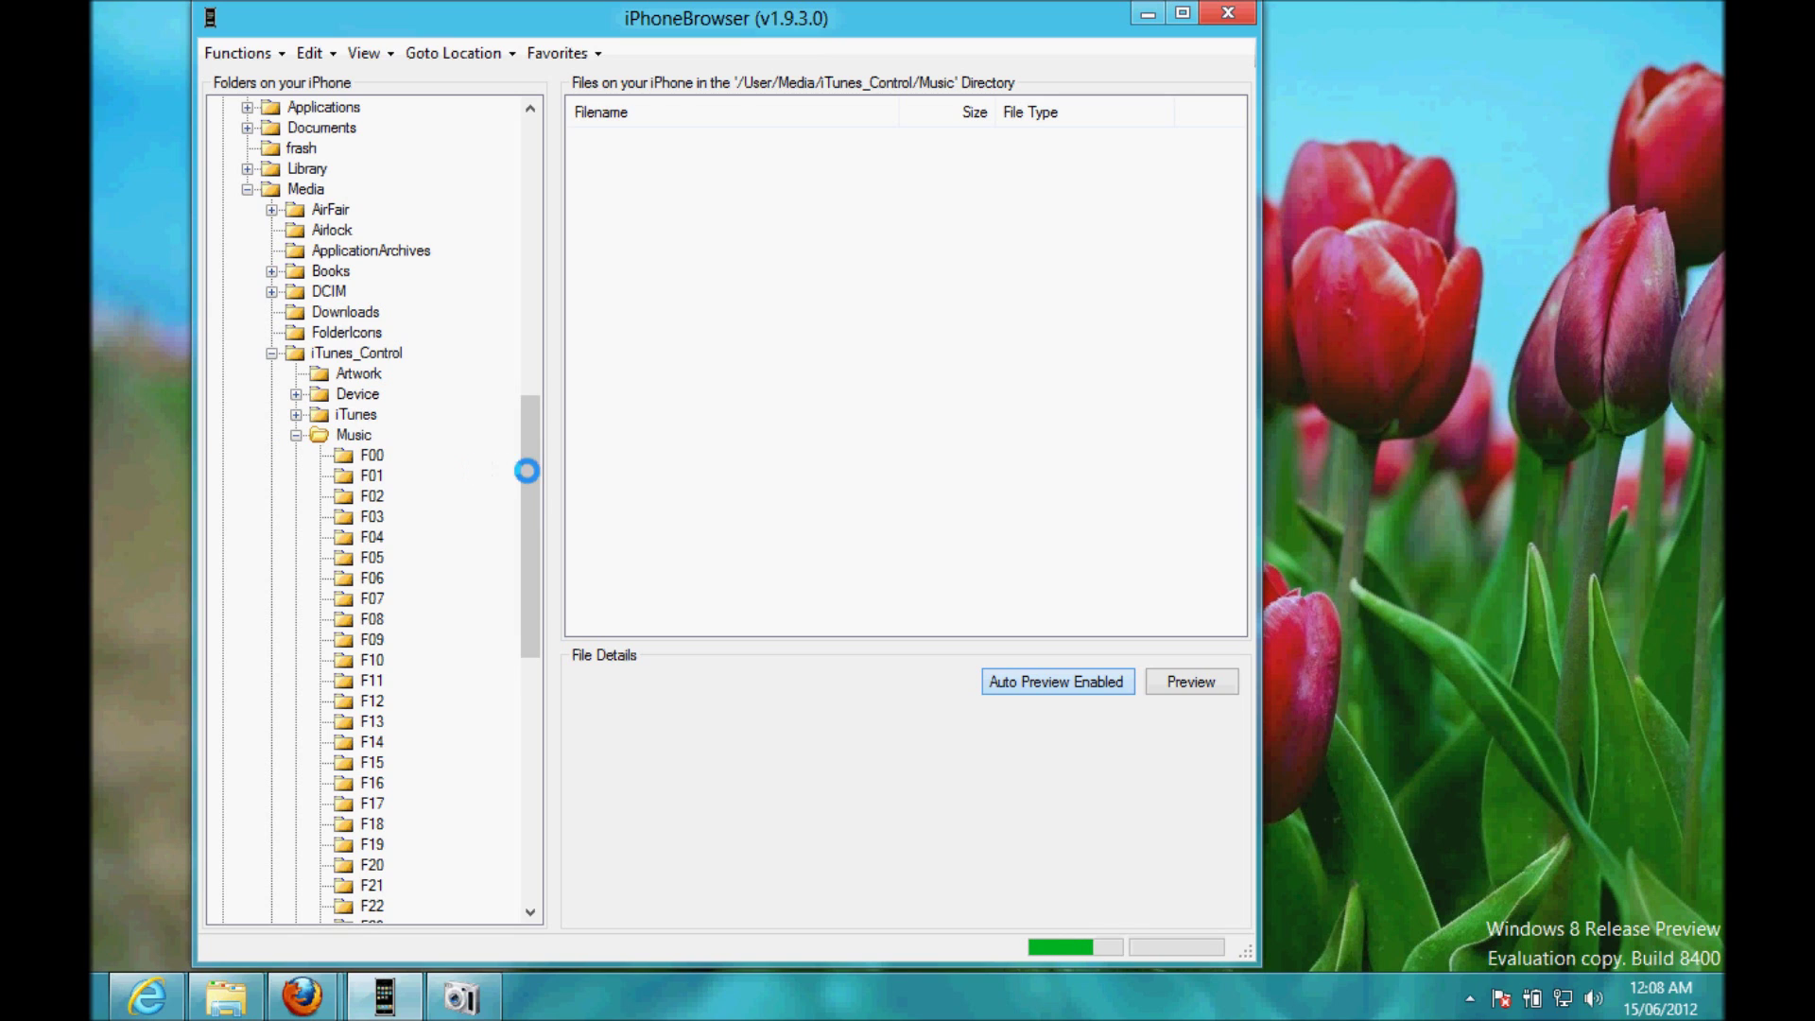
pyautogui.moveTo(526, 567); pyautogui.dragTo(326, 497)
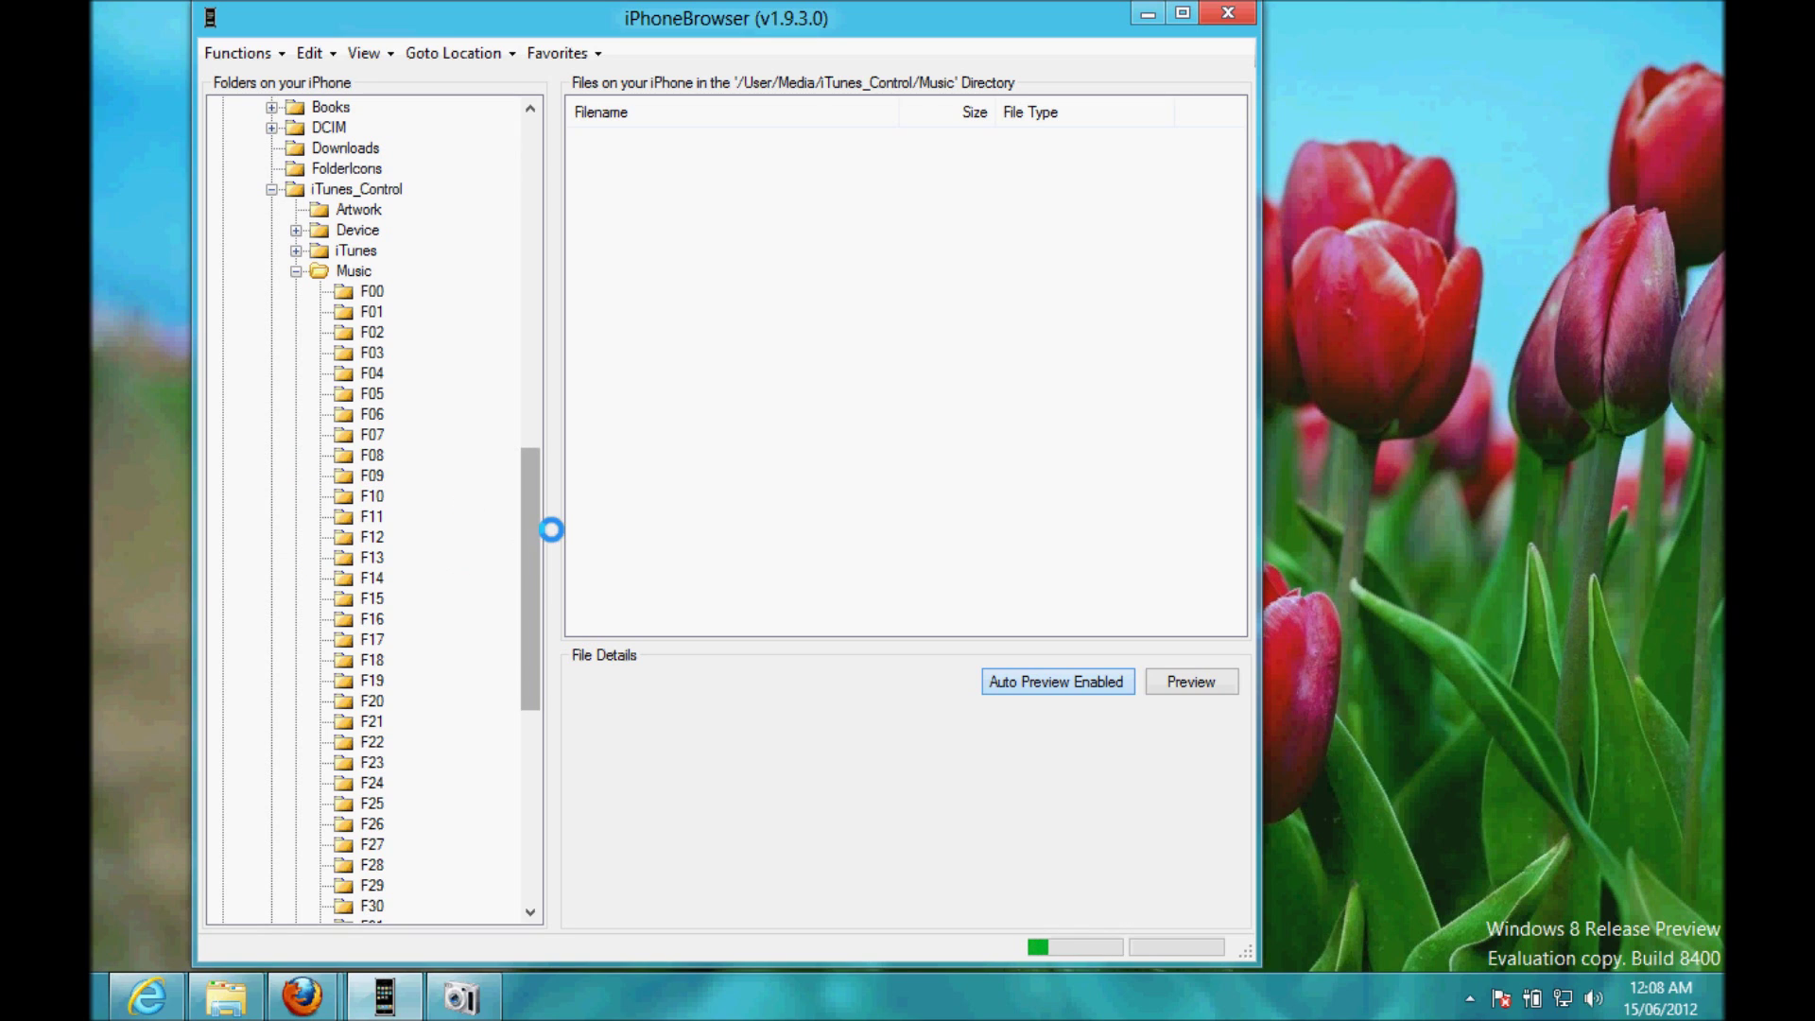
pyautogui.moveTo(526, 536); pyautogui.dragTo(524, 482)
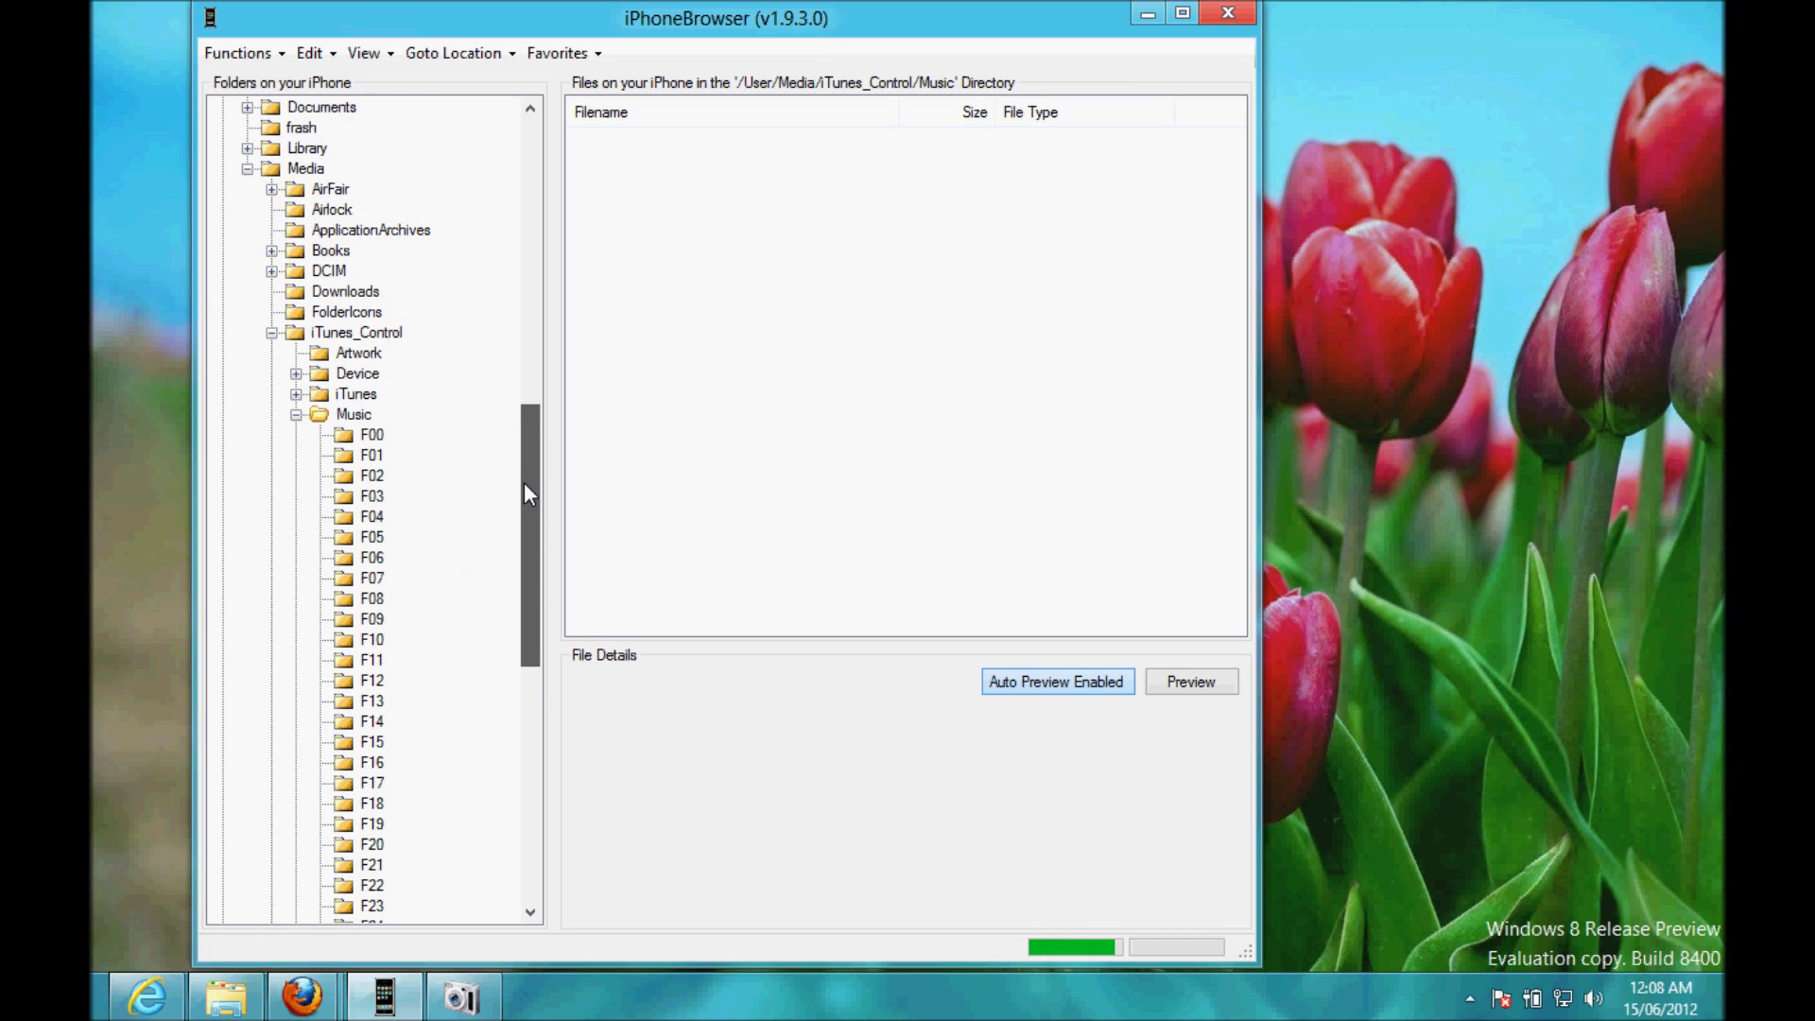
pyautogui.click(350, 416)
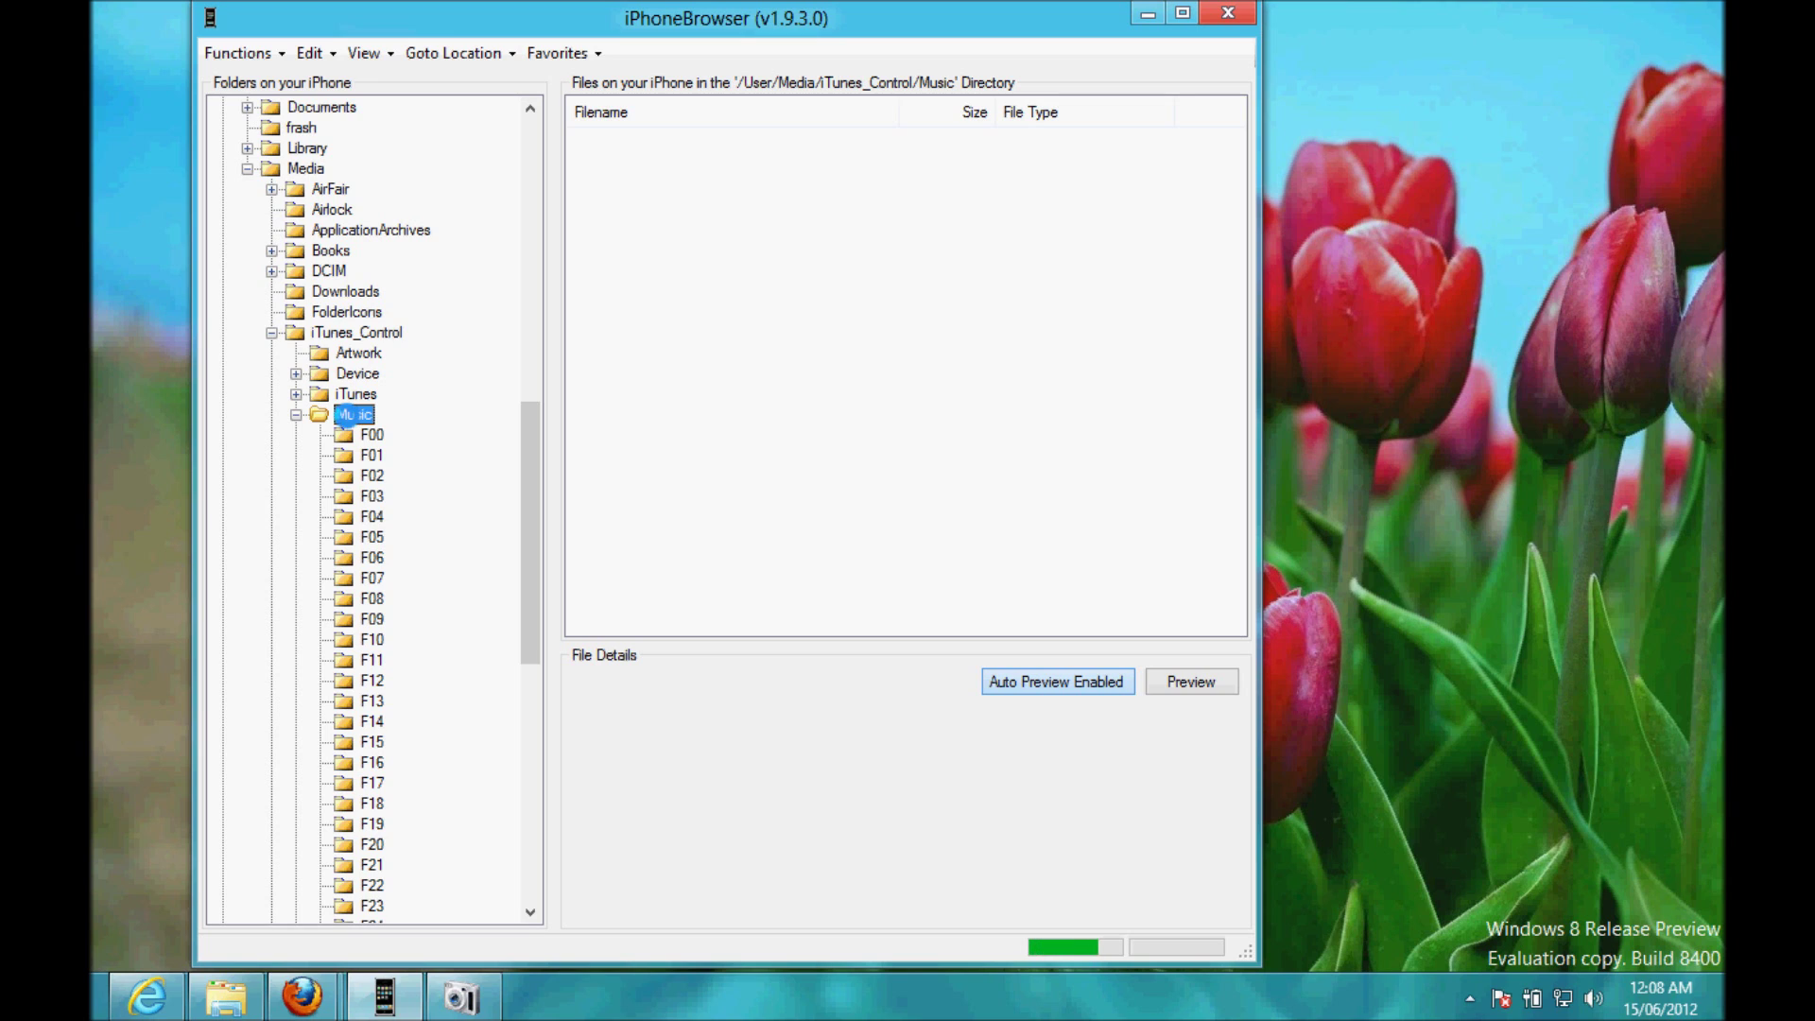
pyautogui.rightClick(355, 418)
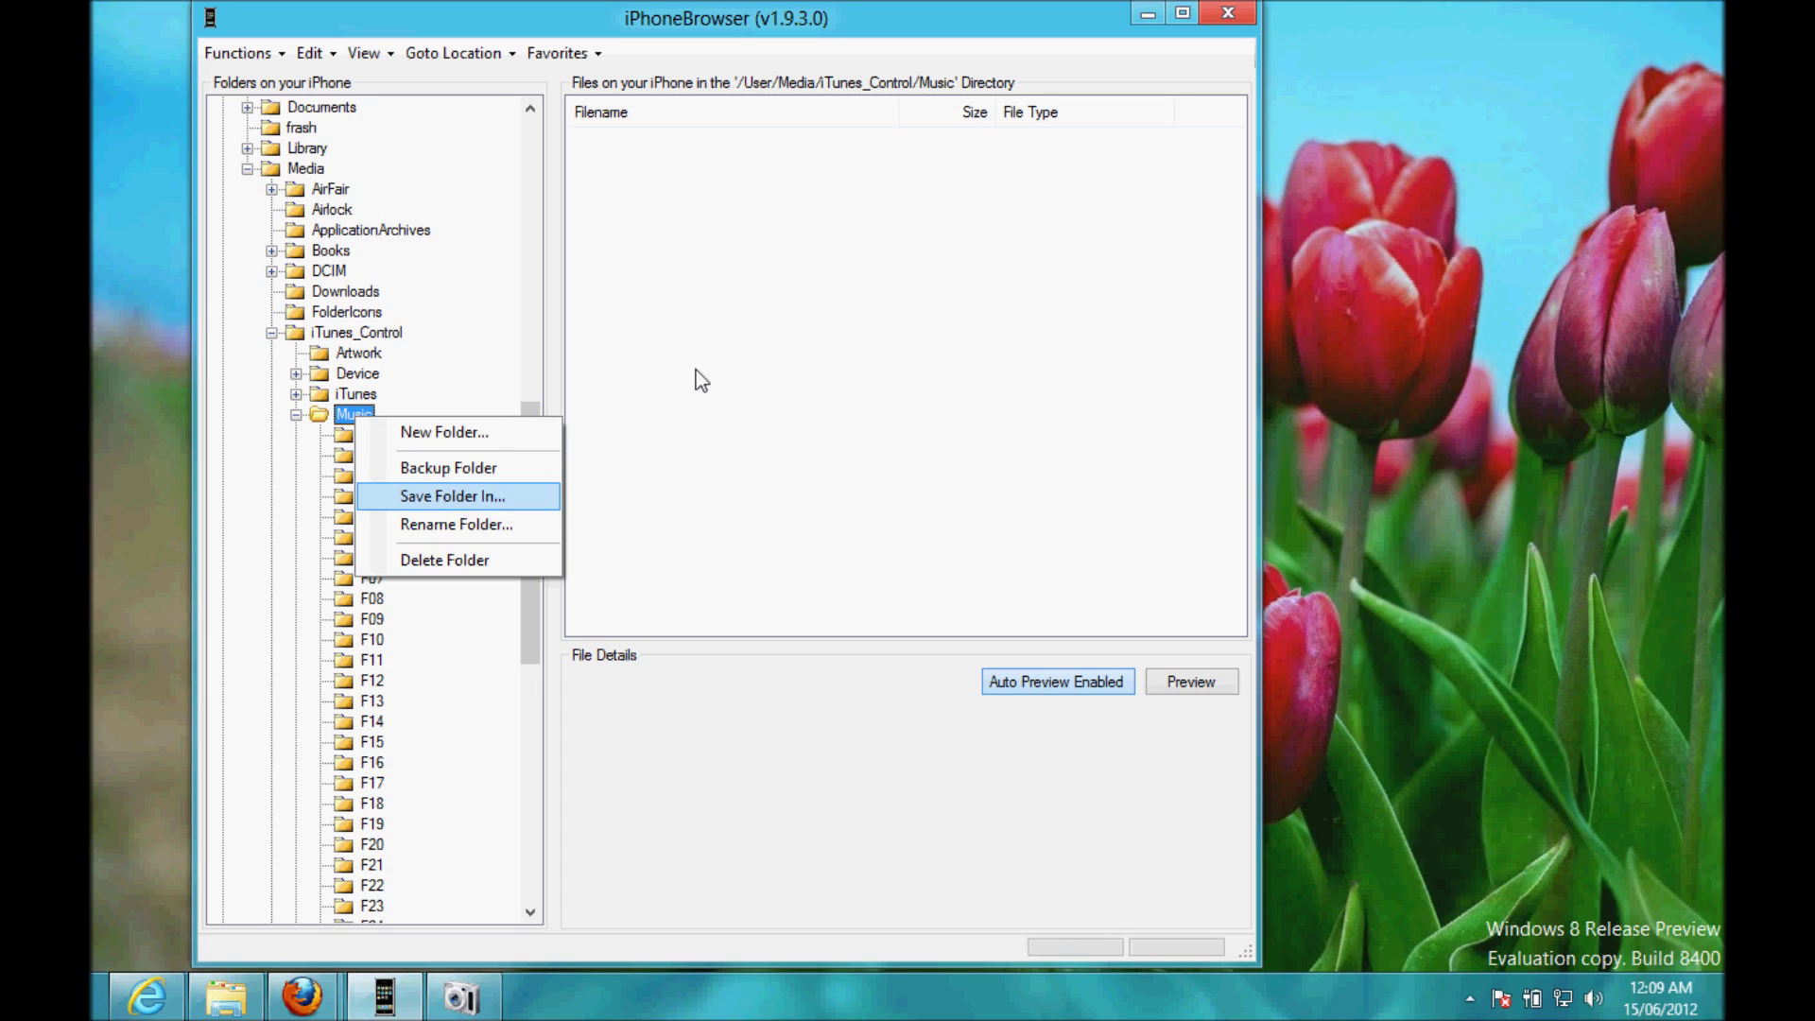
# Step: Save the iPhone's Music folder to the PC
pyautogui.click(643, 23)
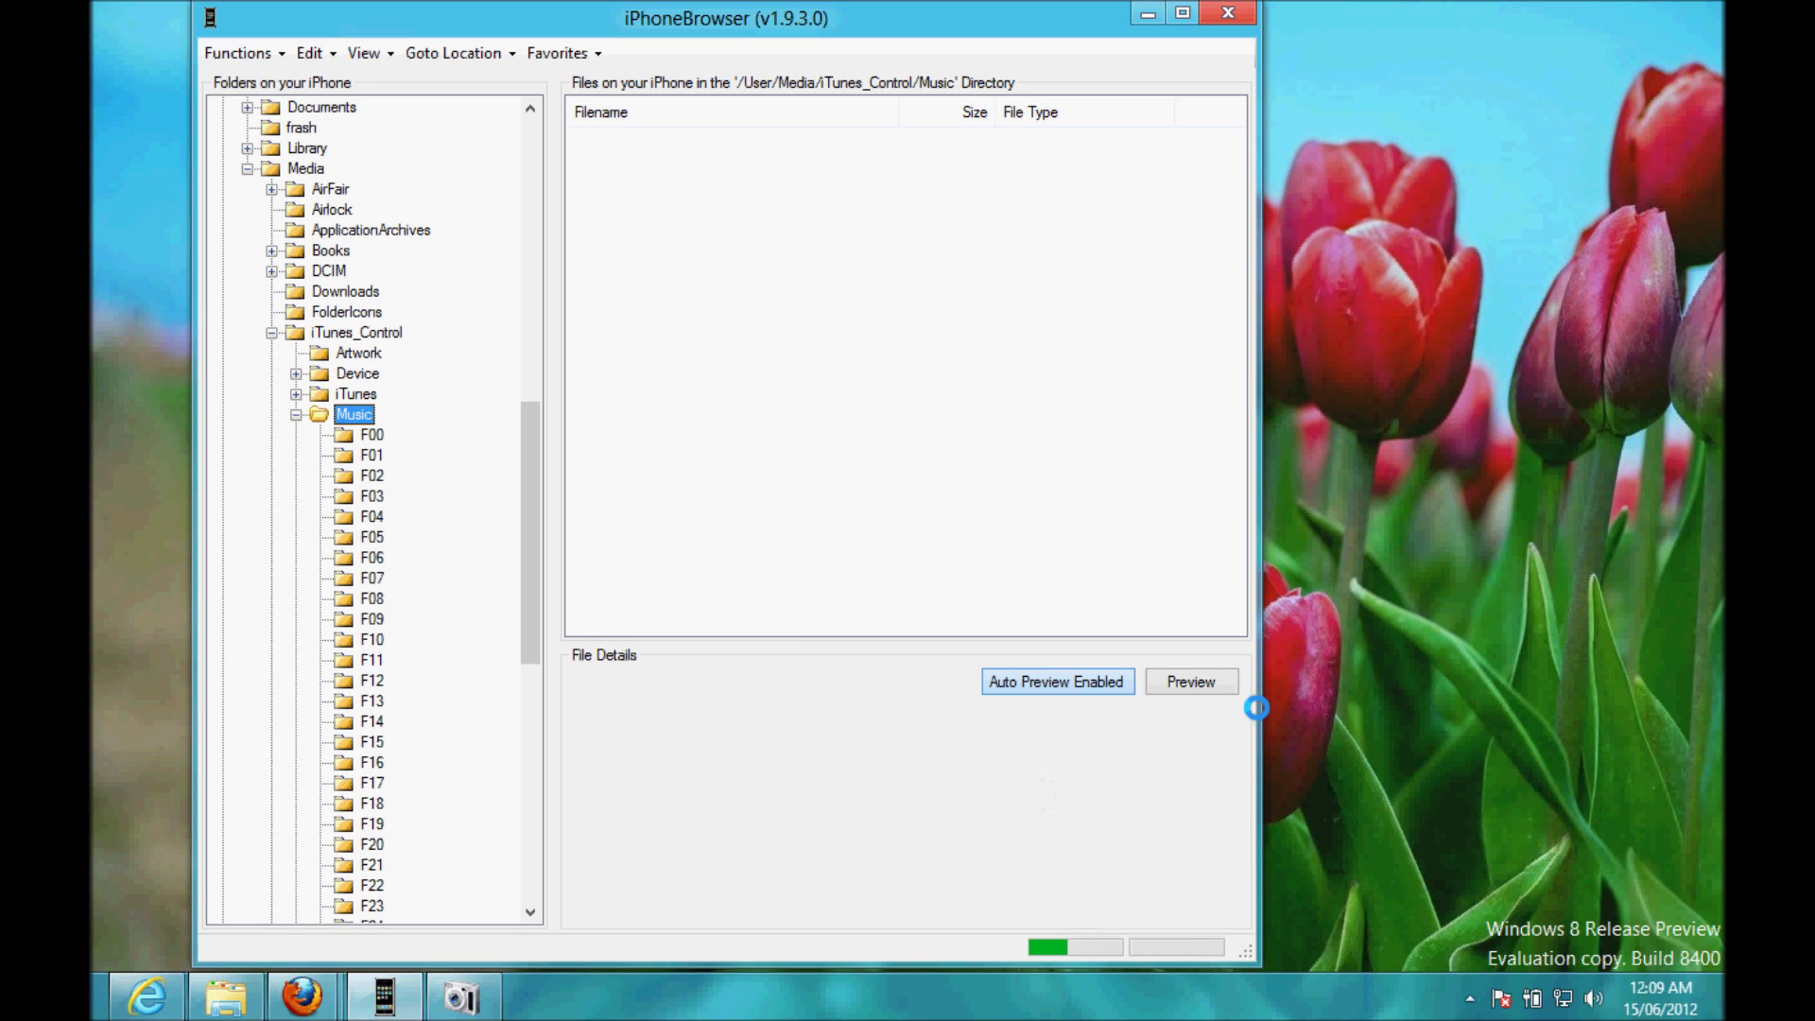
# Step: Turn on Show desktop icons from the desktop's View menu
pyautogui.click(1155, 21)
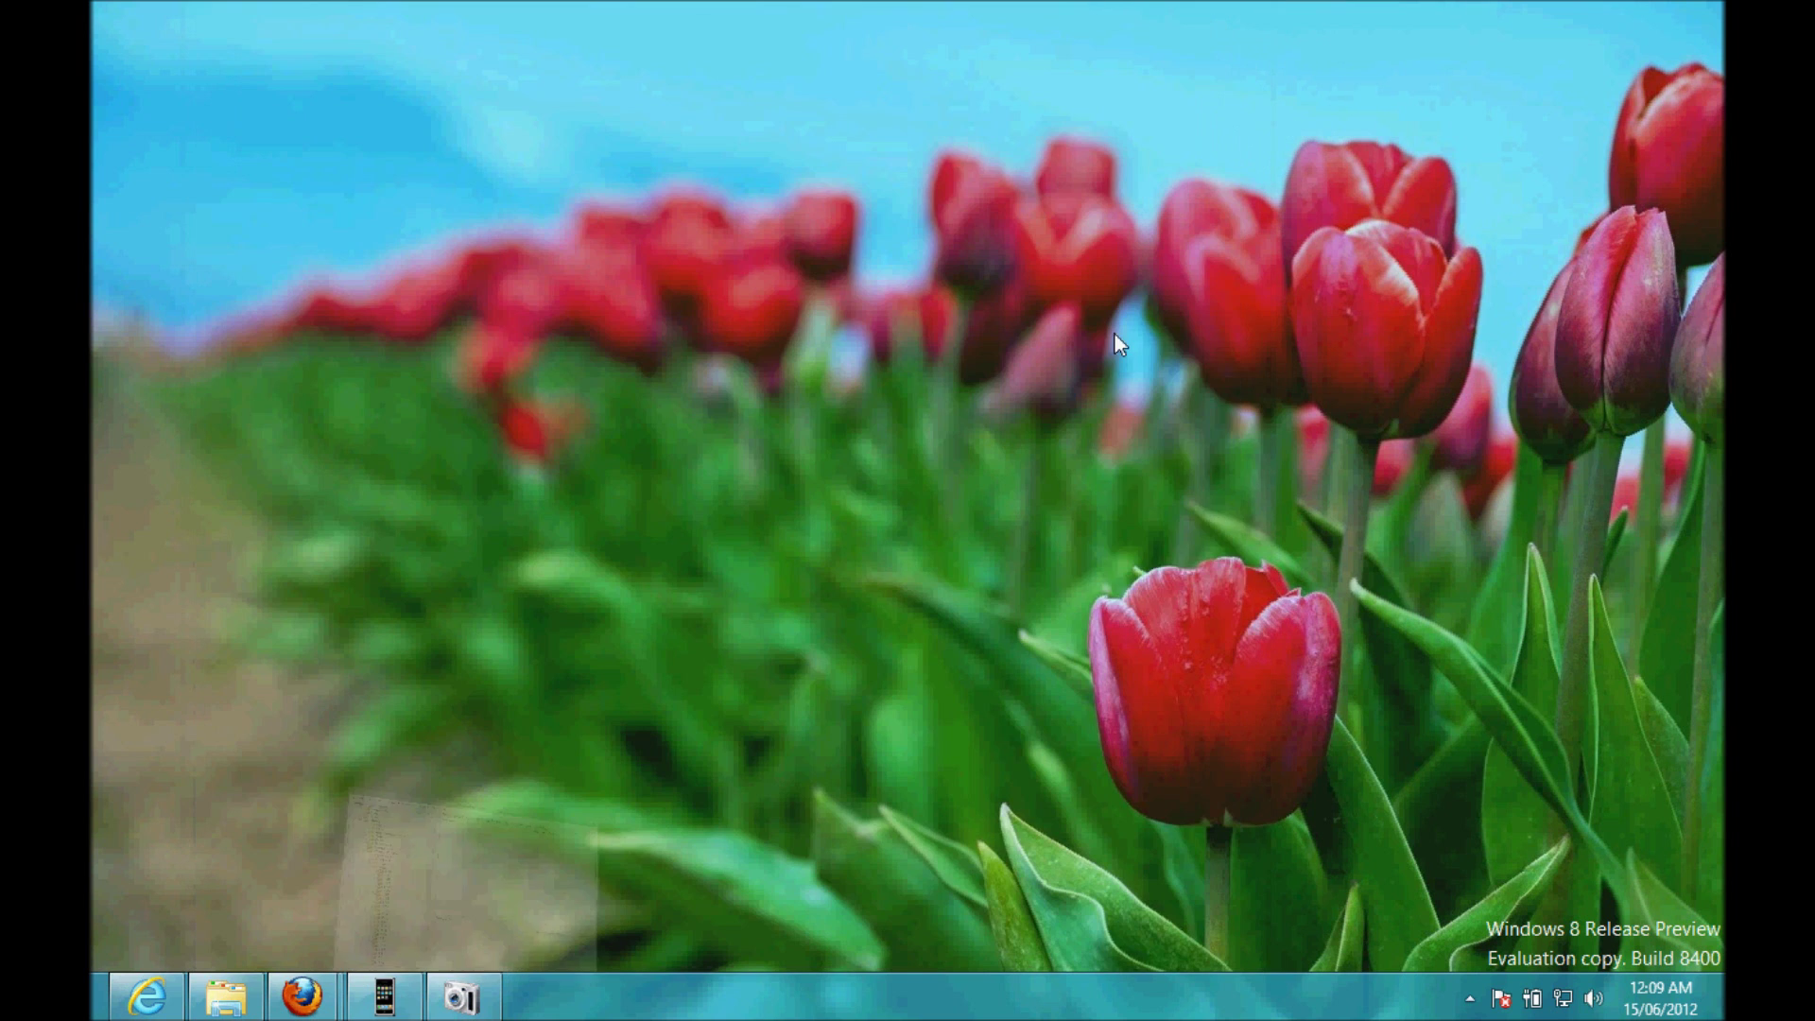
pyautogui.rightClick(1114, 333)
pyautogui.moveTo(1207, 508)
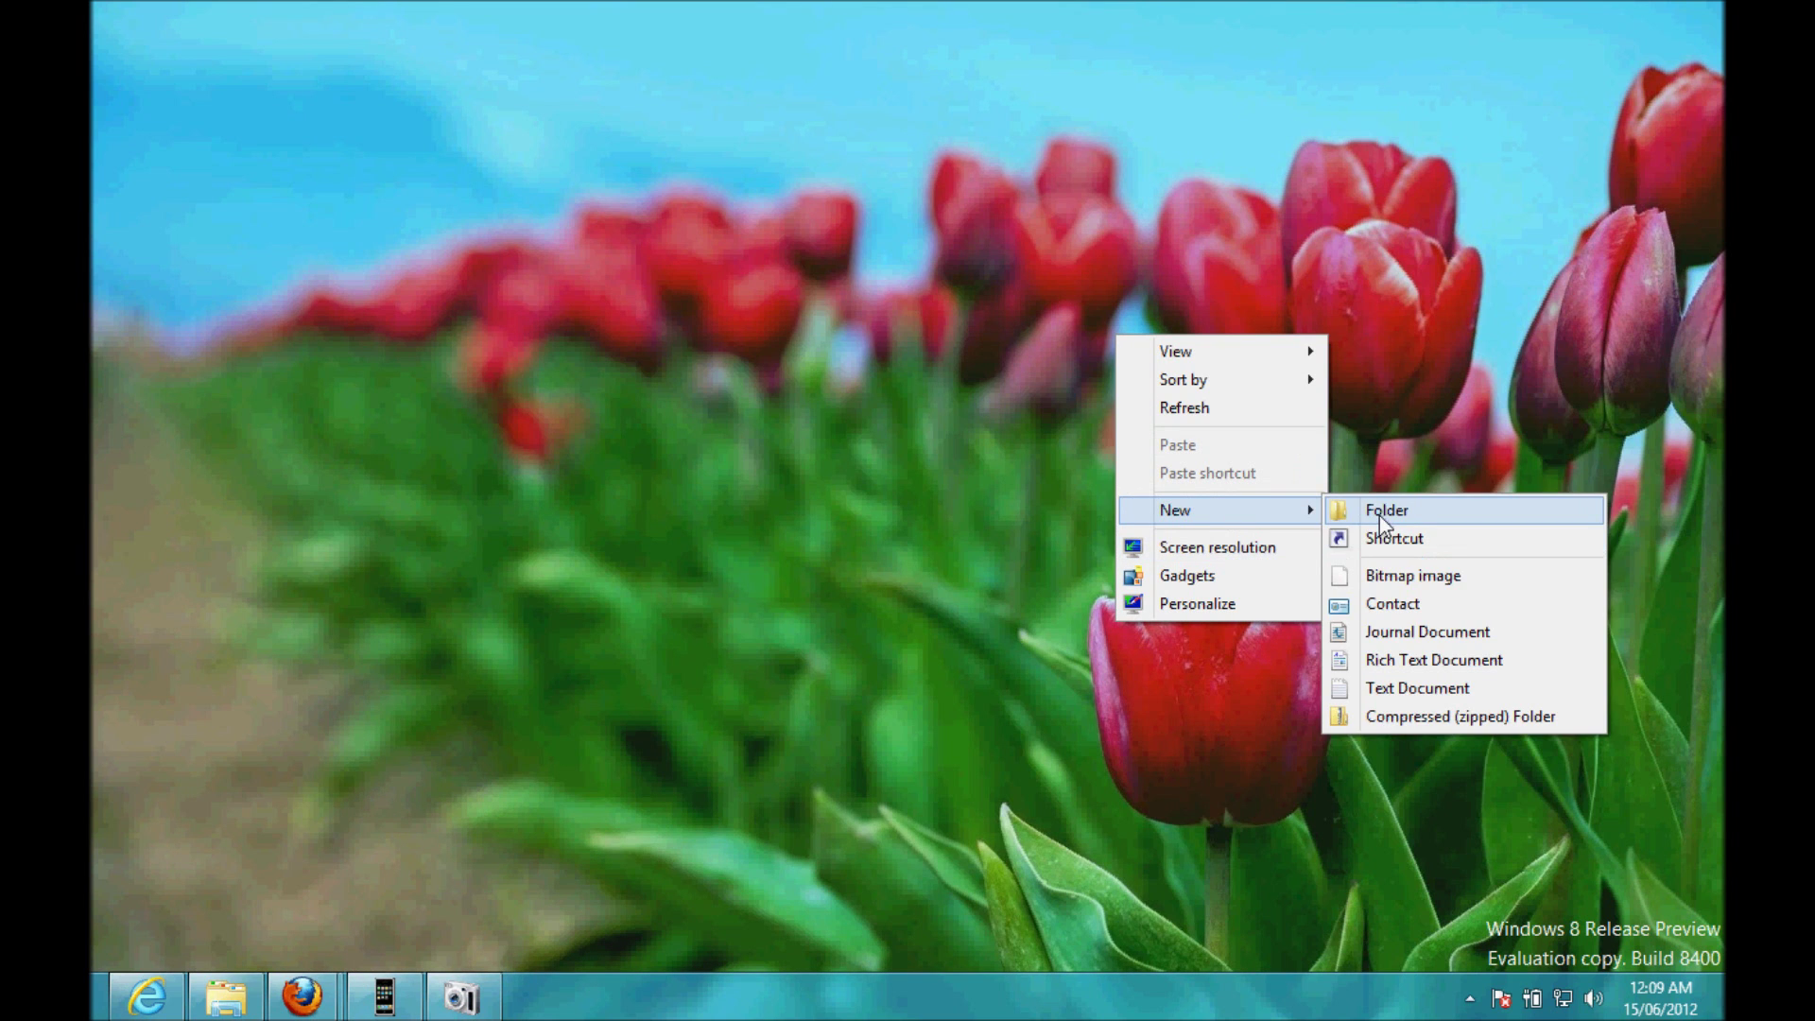
pyautogui.moveTo(1257, 350)
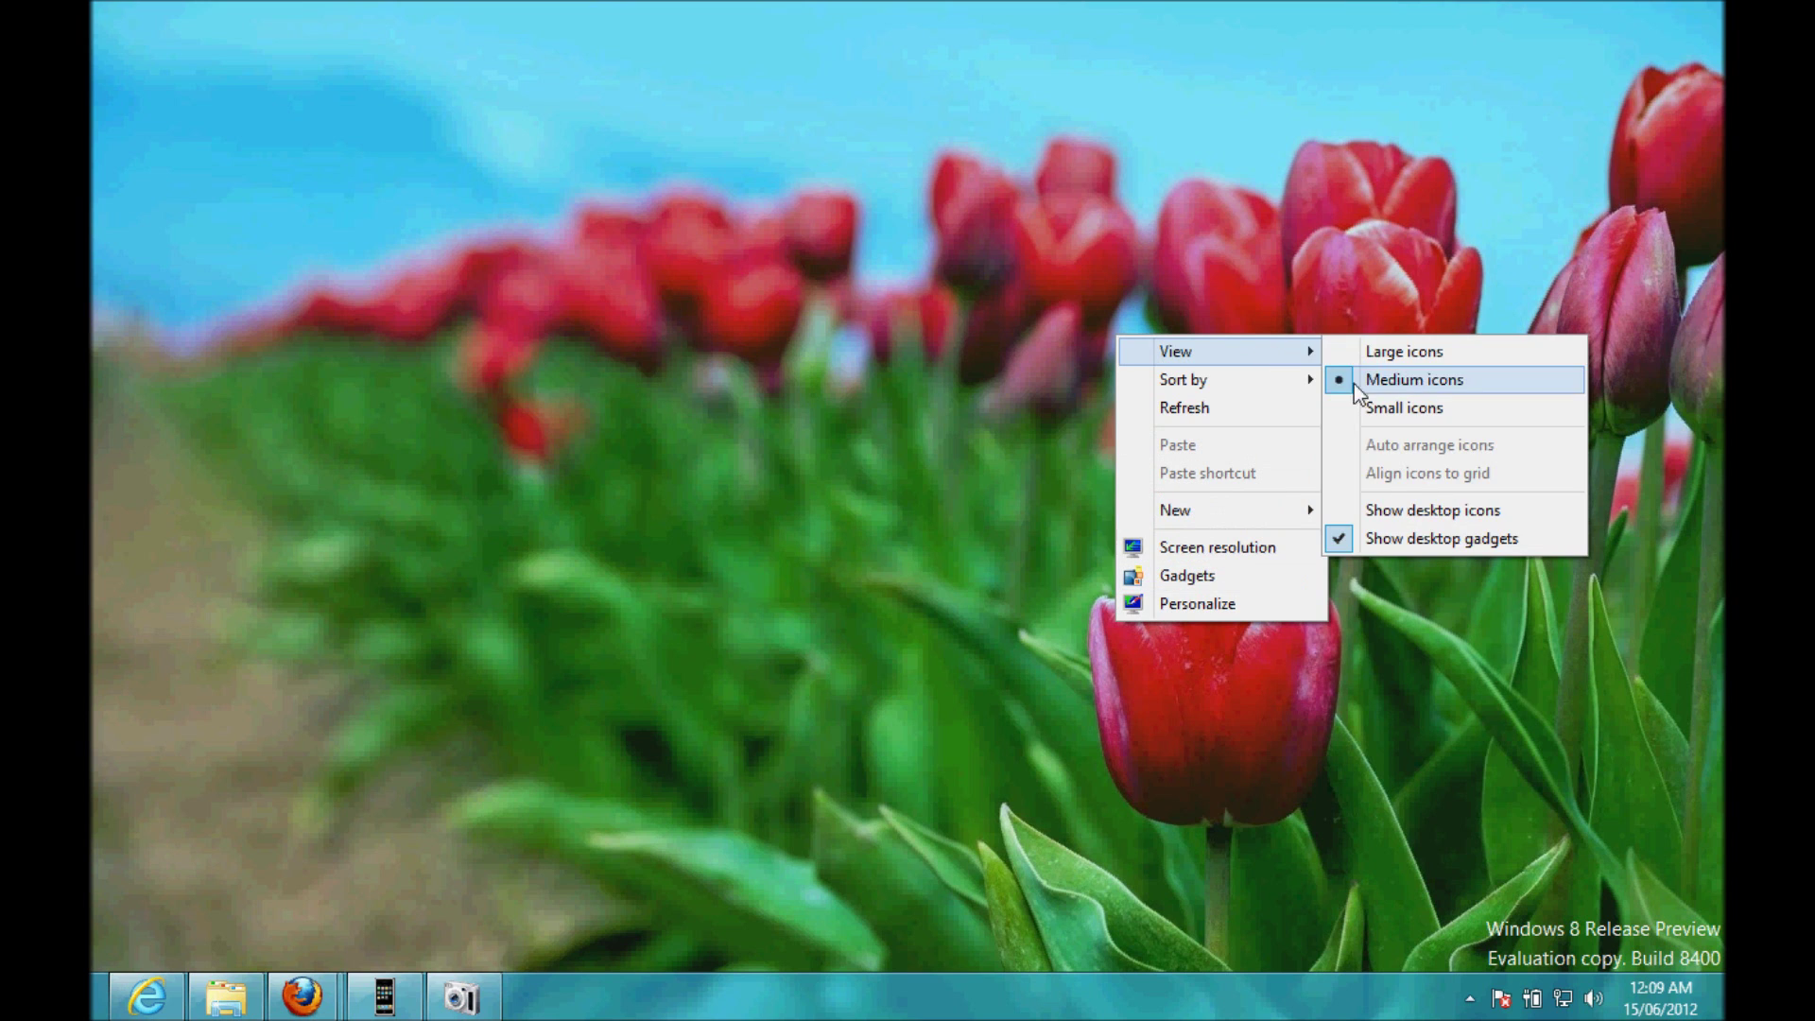
pyautogui.click(1390, 511)
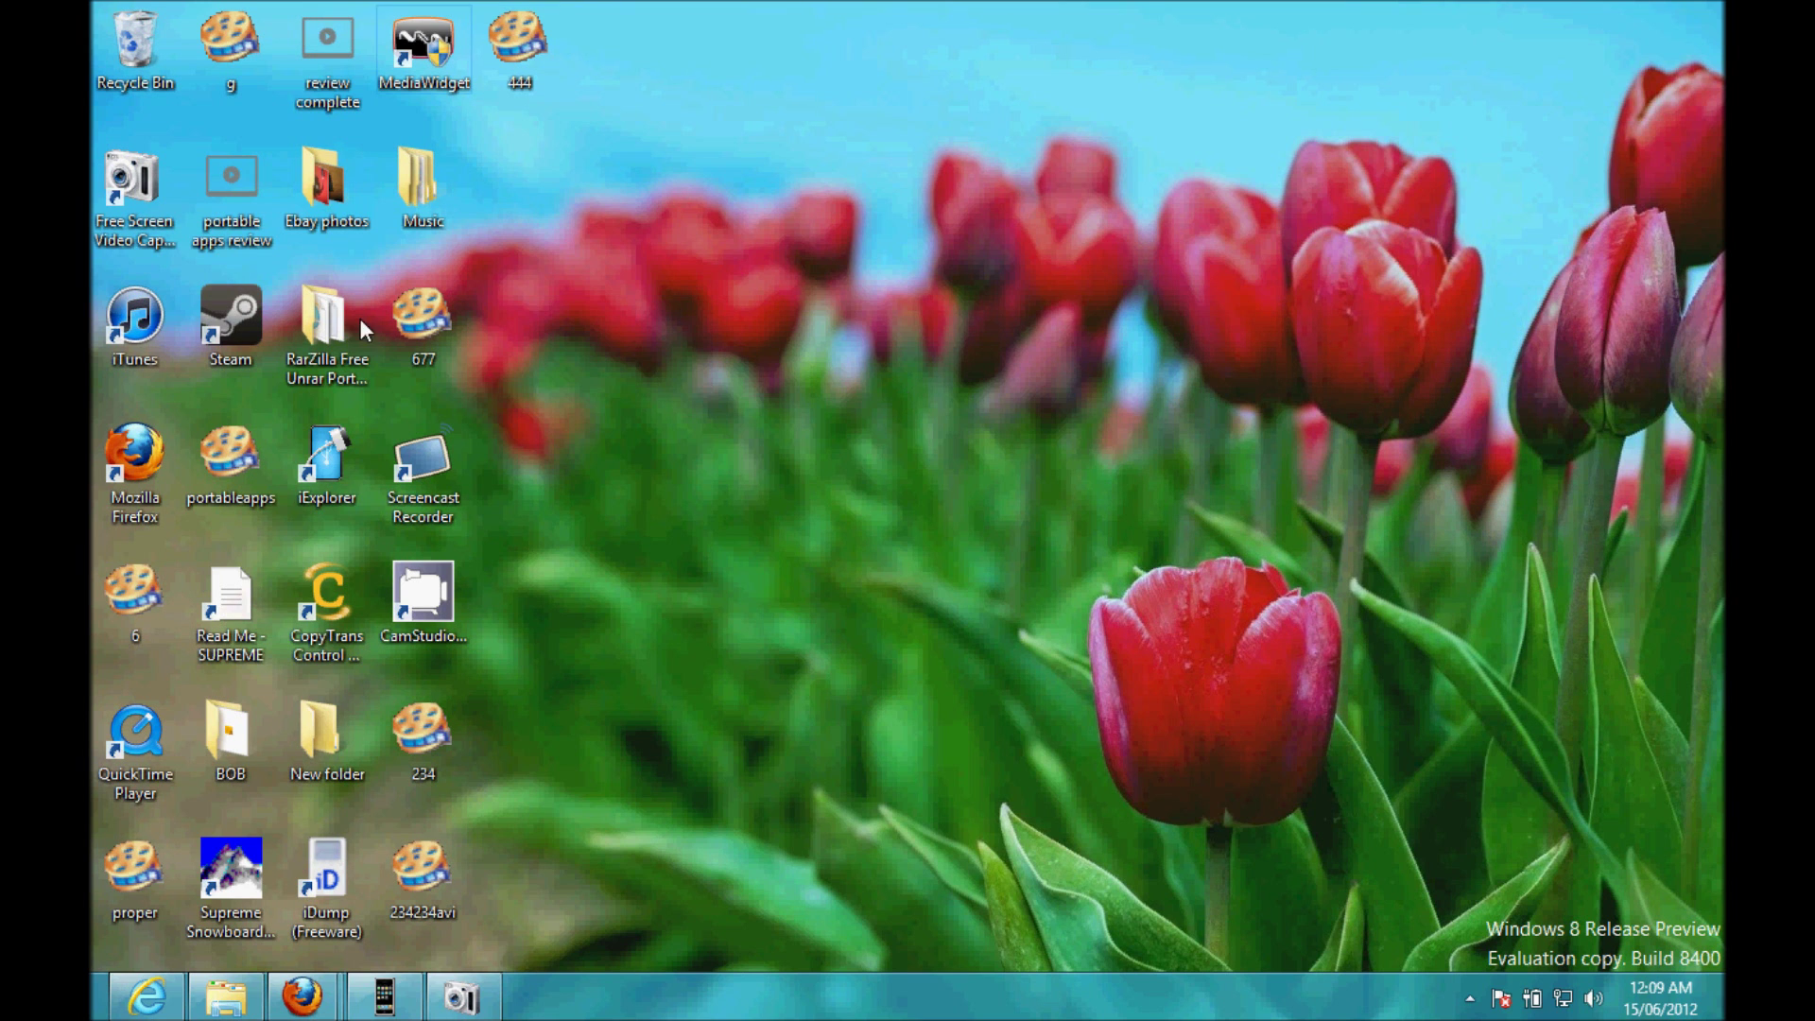
# Step: Open the desktop Music folder maximized and scroll through the songs in F00
pyautogui.doubleClick(438, 214)
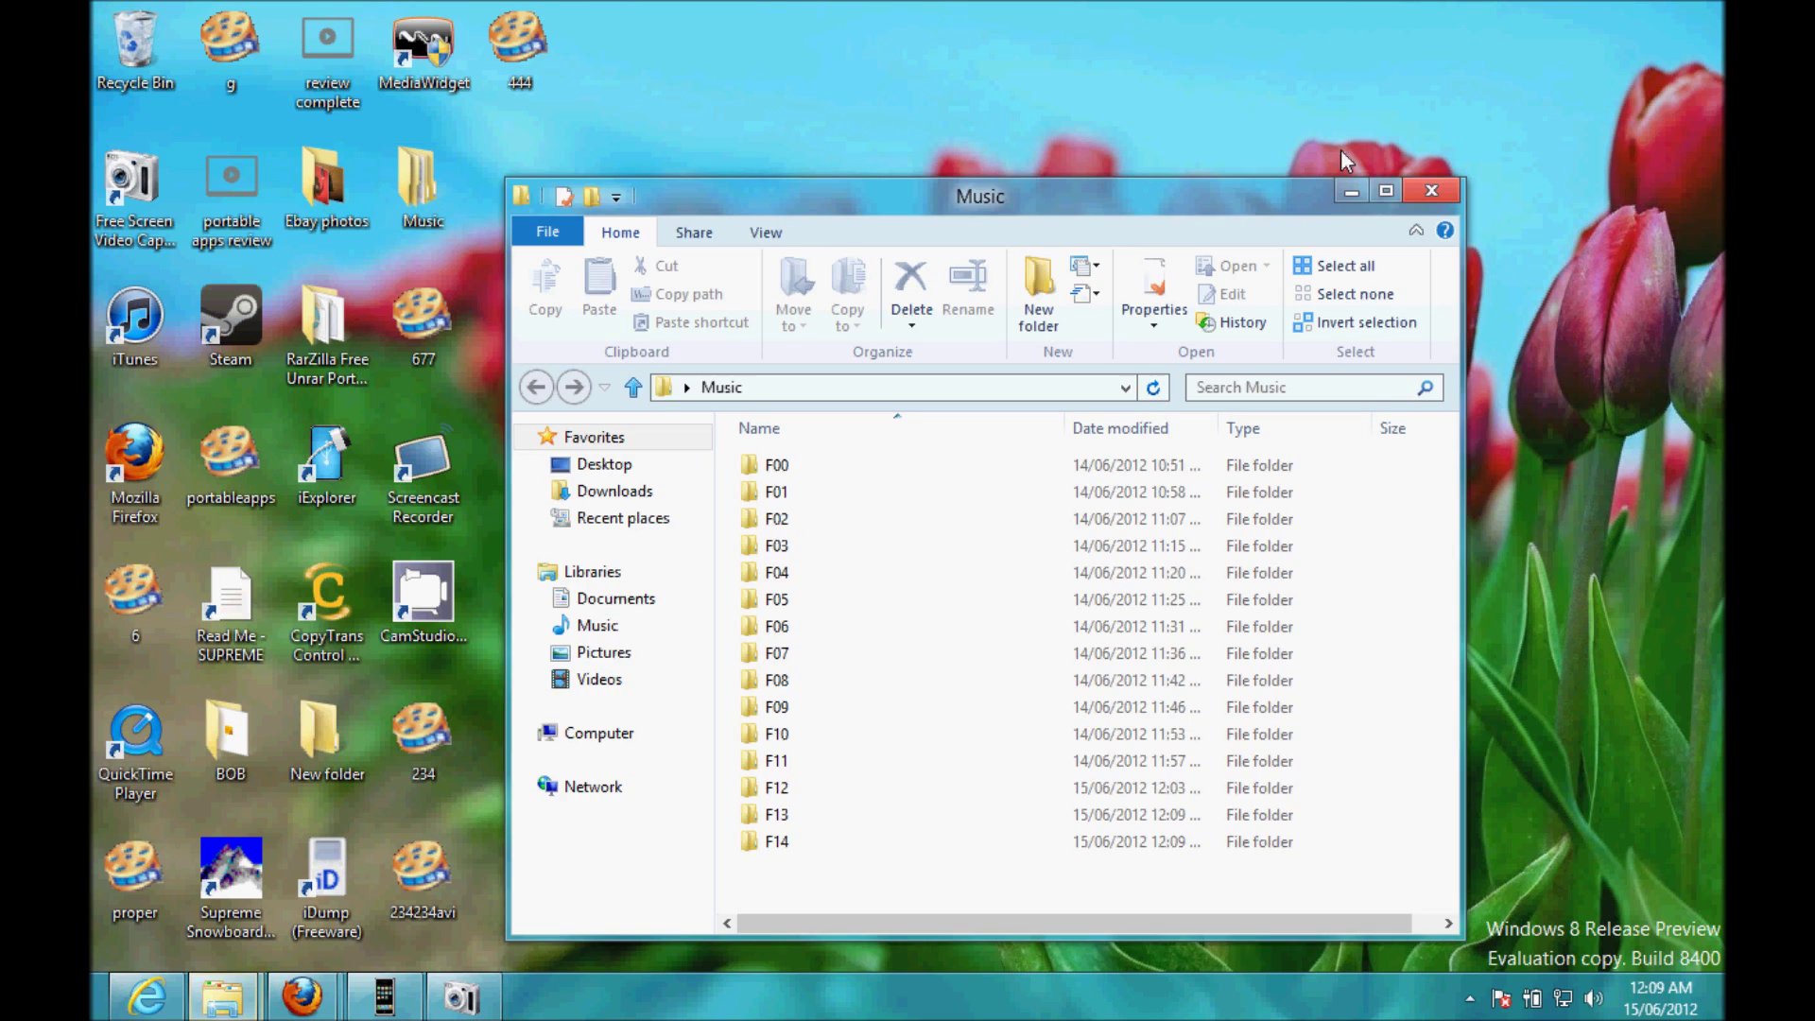
pyautogui.doubleClick(912, 184)
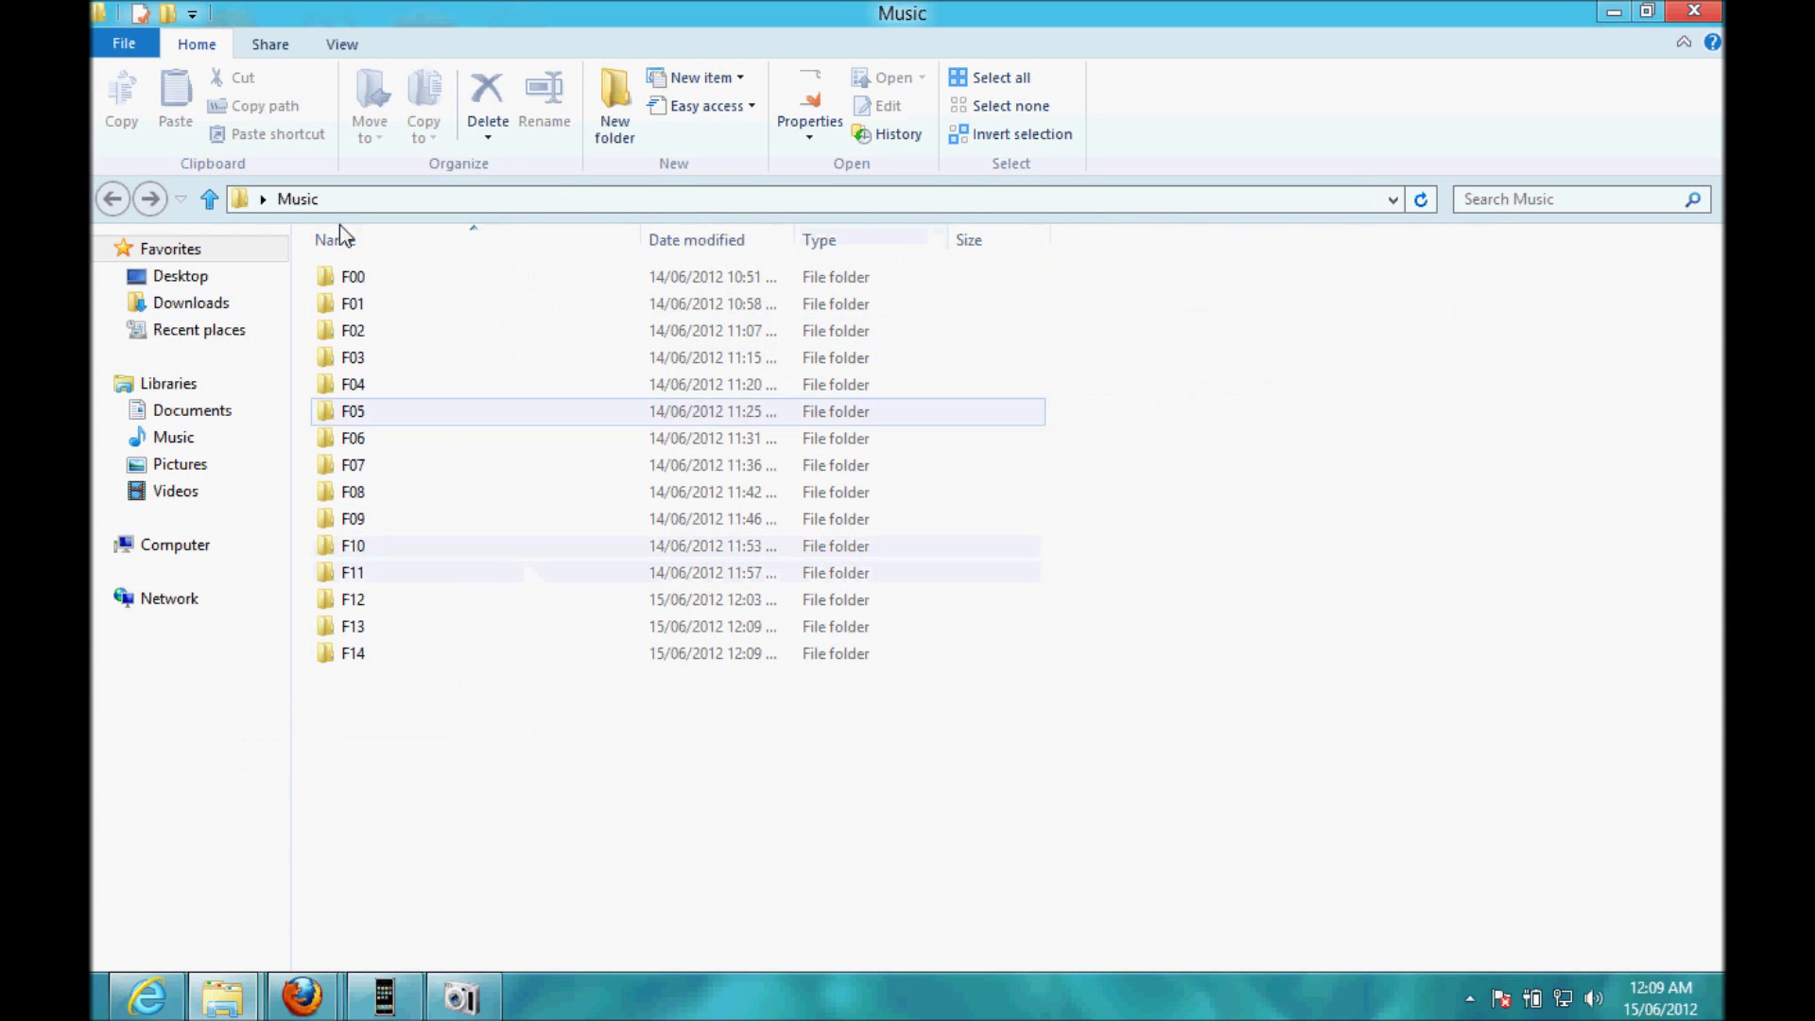
pyautogui.doubleClick(385, 276)
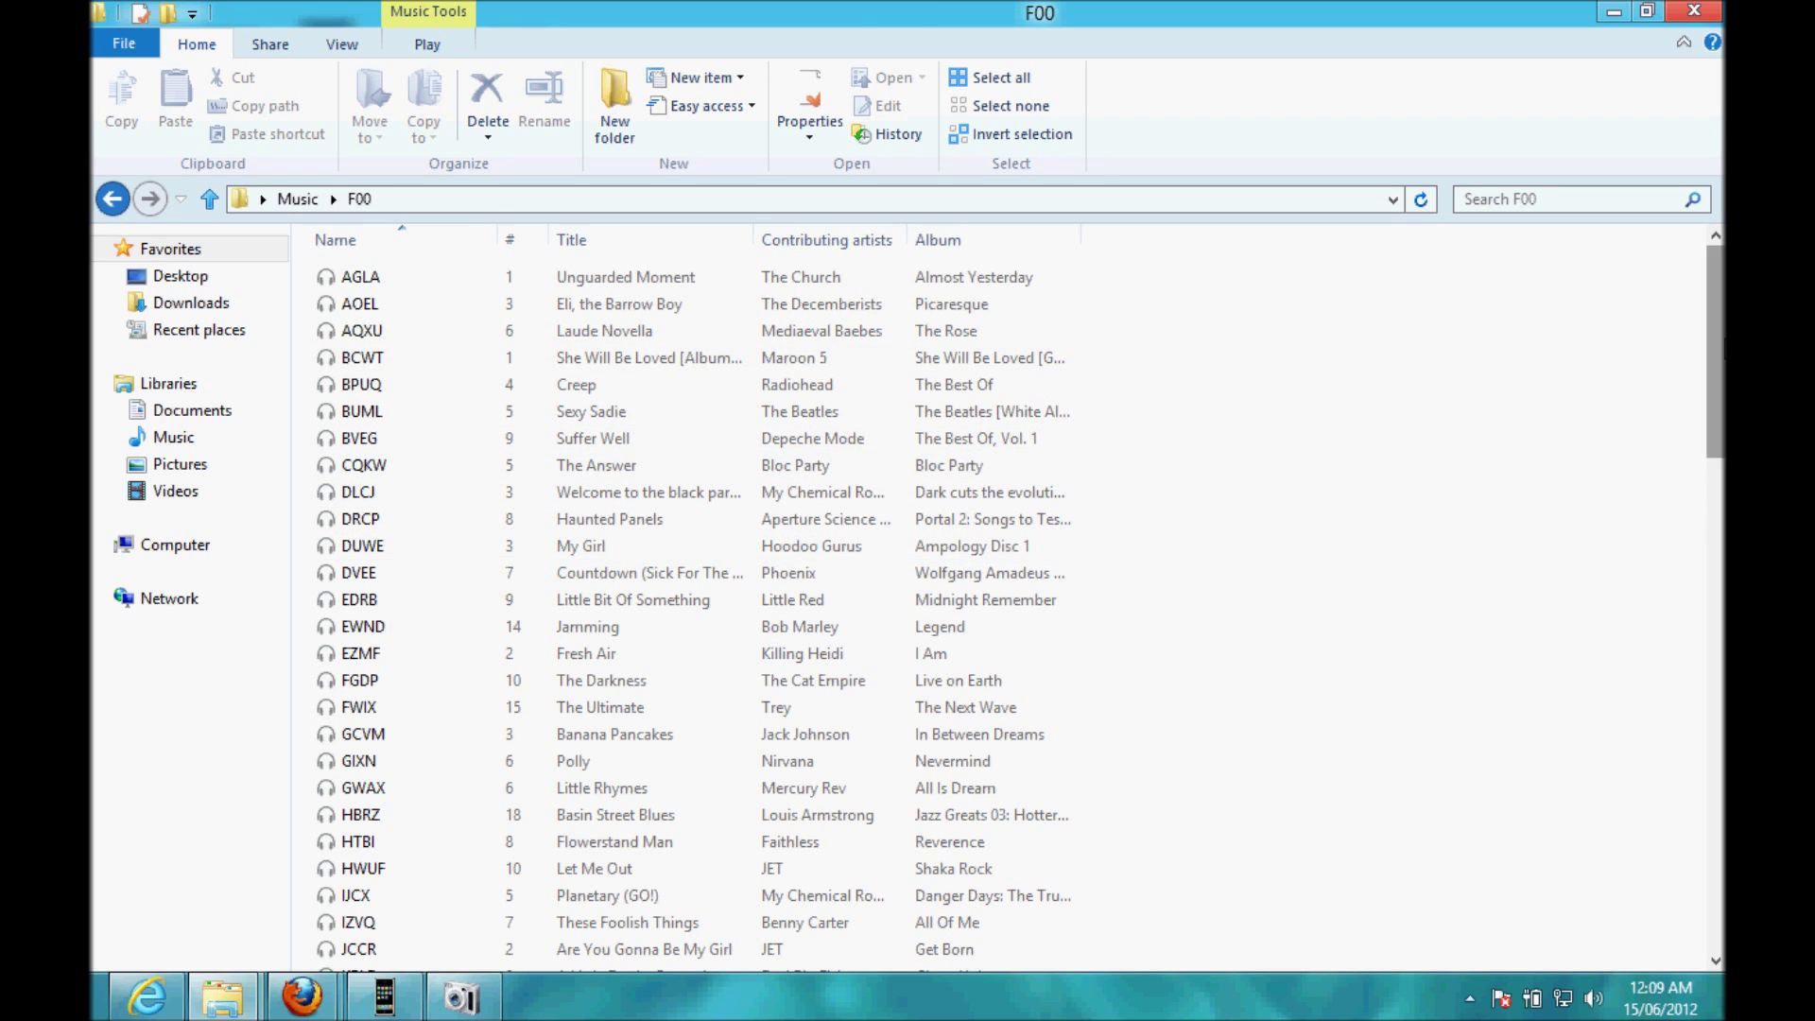
pyautogui.moveTo(1714, 284); pyautogui.dragTo(1714, 350)
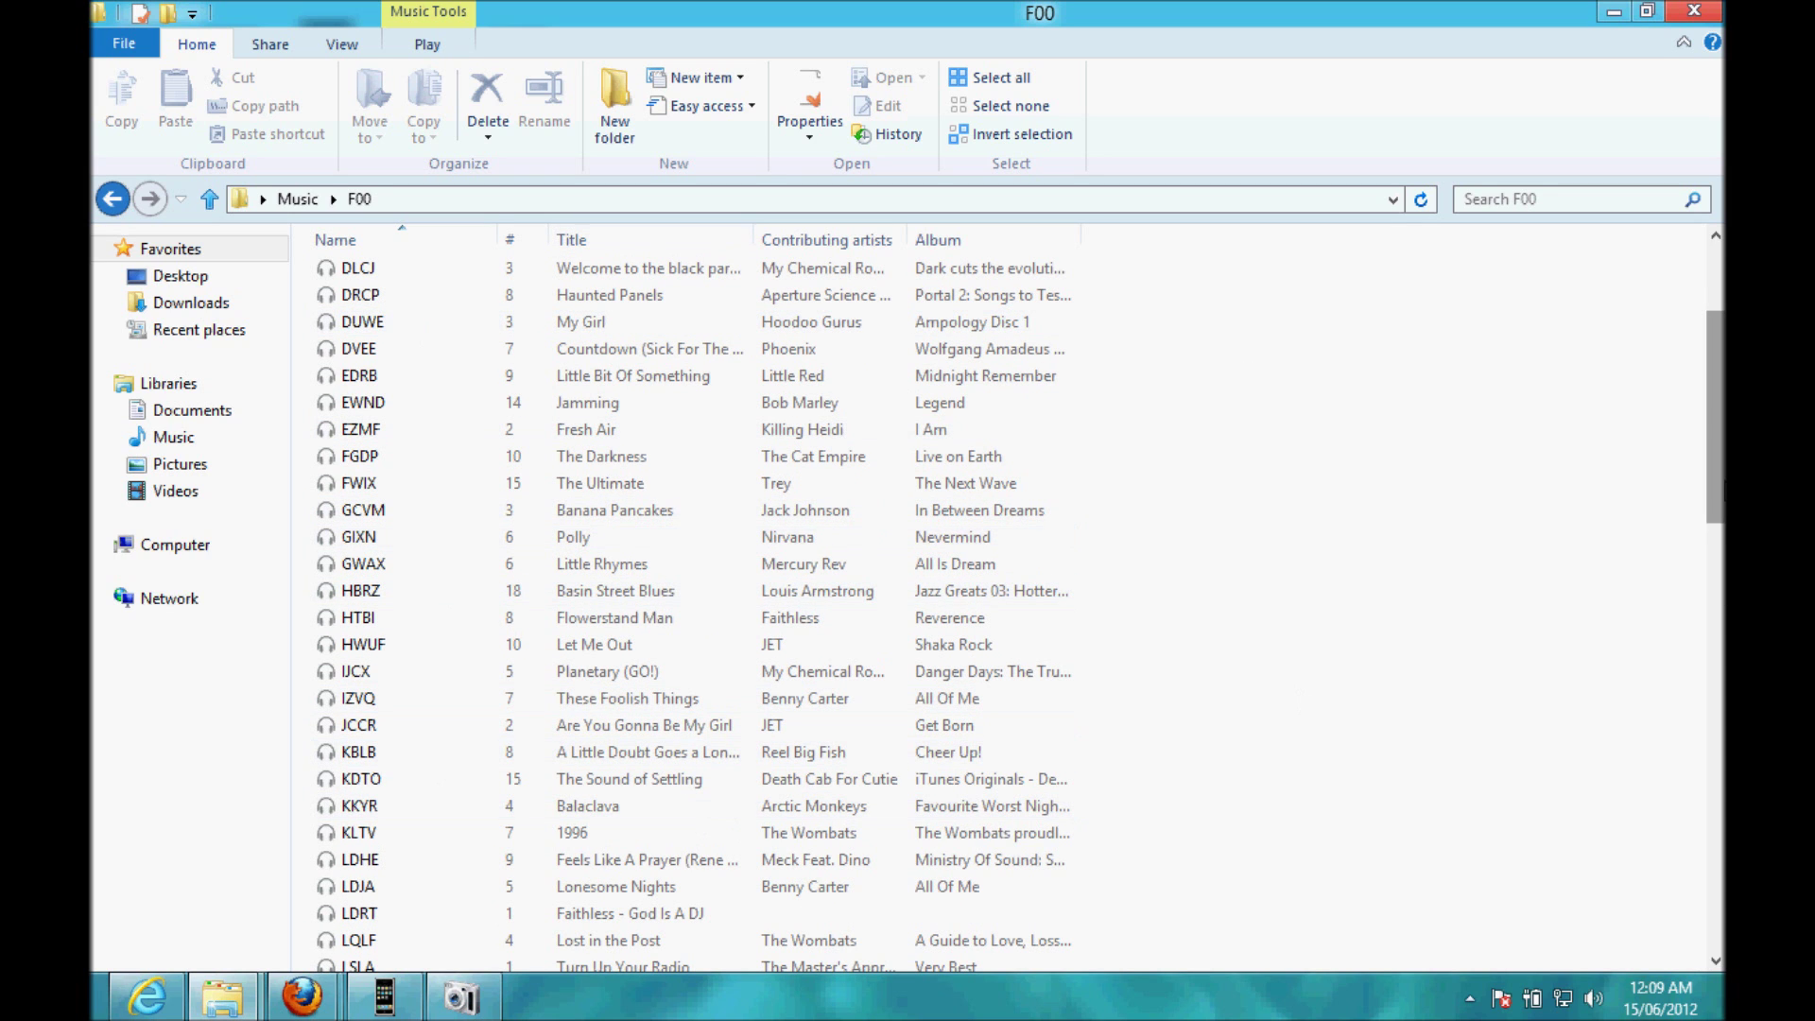
pyautogui.moveTo(1721, 487); pyautogui.dragTo(1687, 141)
# Step: Close Explorer, reopen the desktop Music folder, then close it again
pyautogui.click(1695, 10)
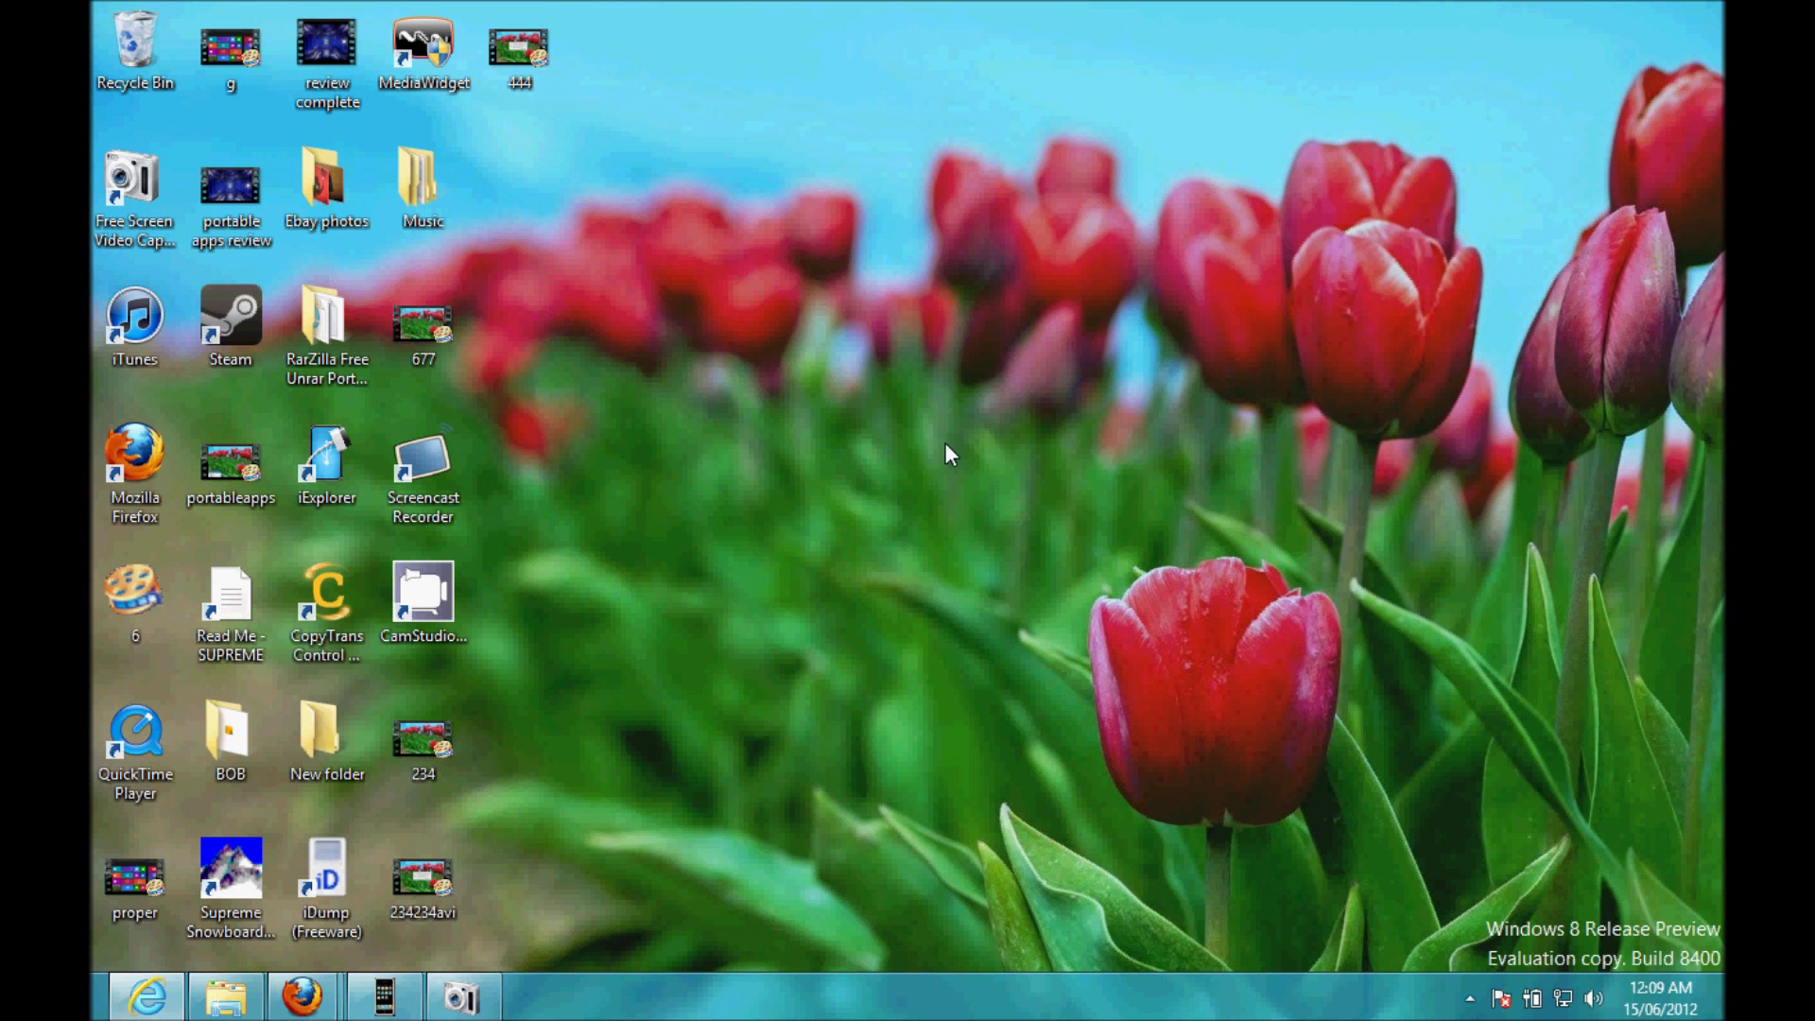
pyautogui.doubleClick(426, 211)
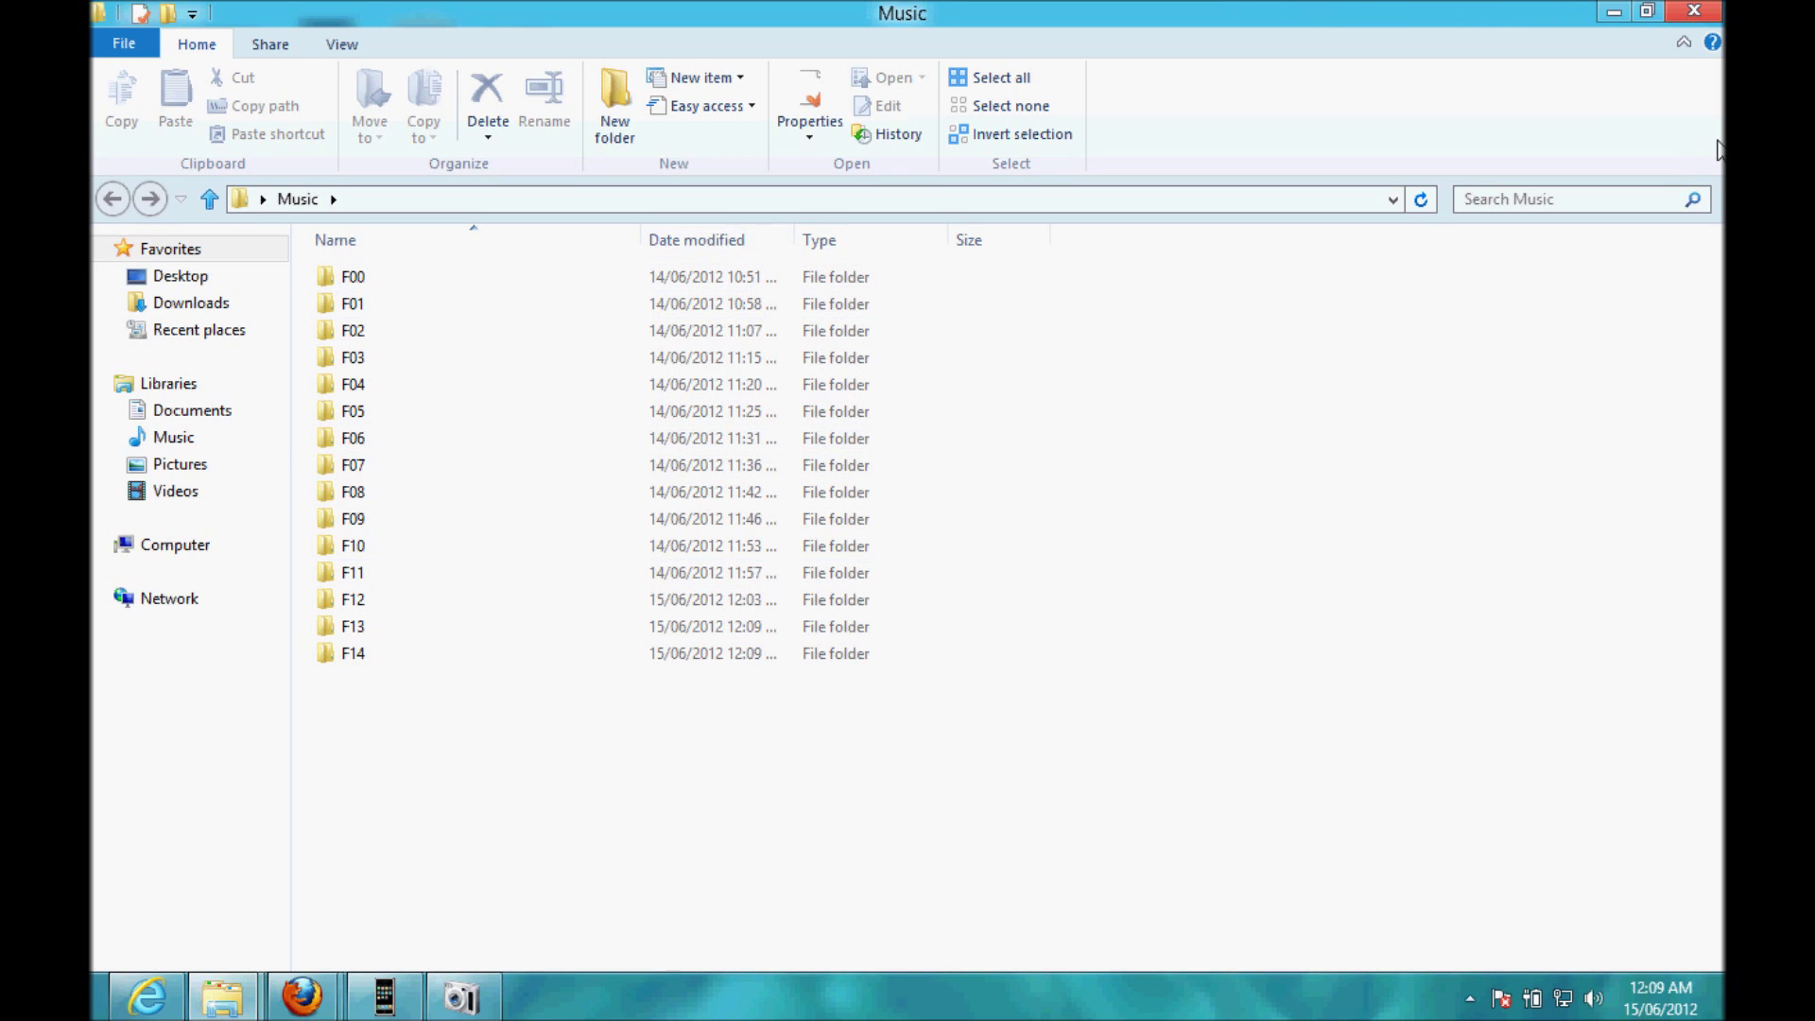
pyautogui.moveTo(1720, 3)
pyautogui.click(1697, 12)
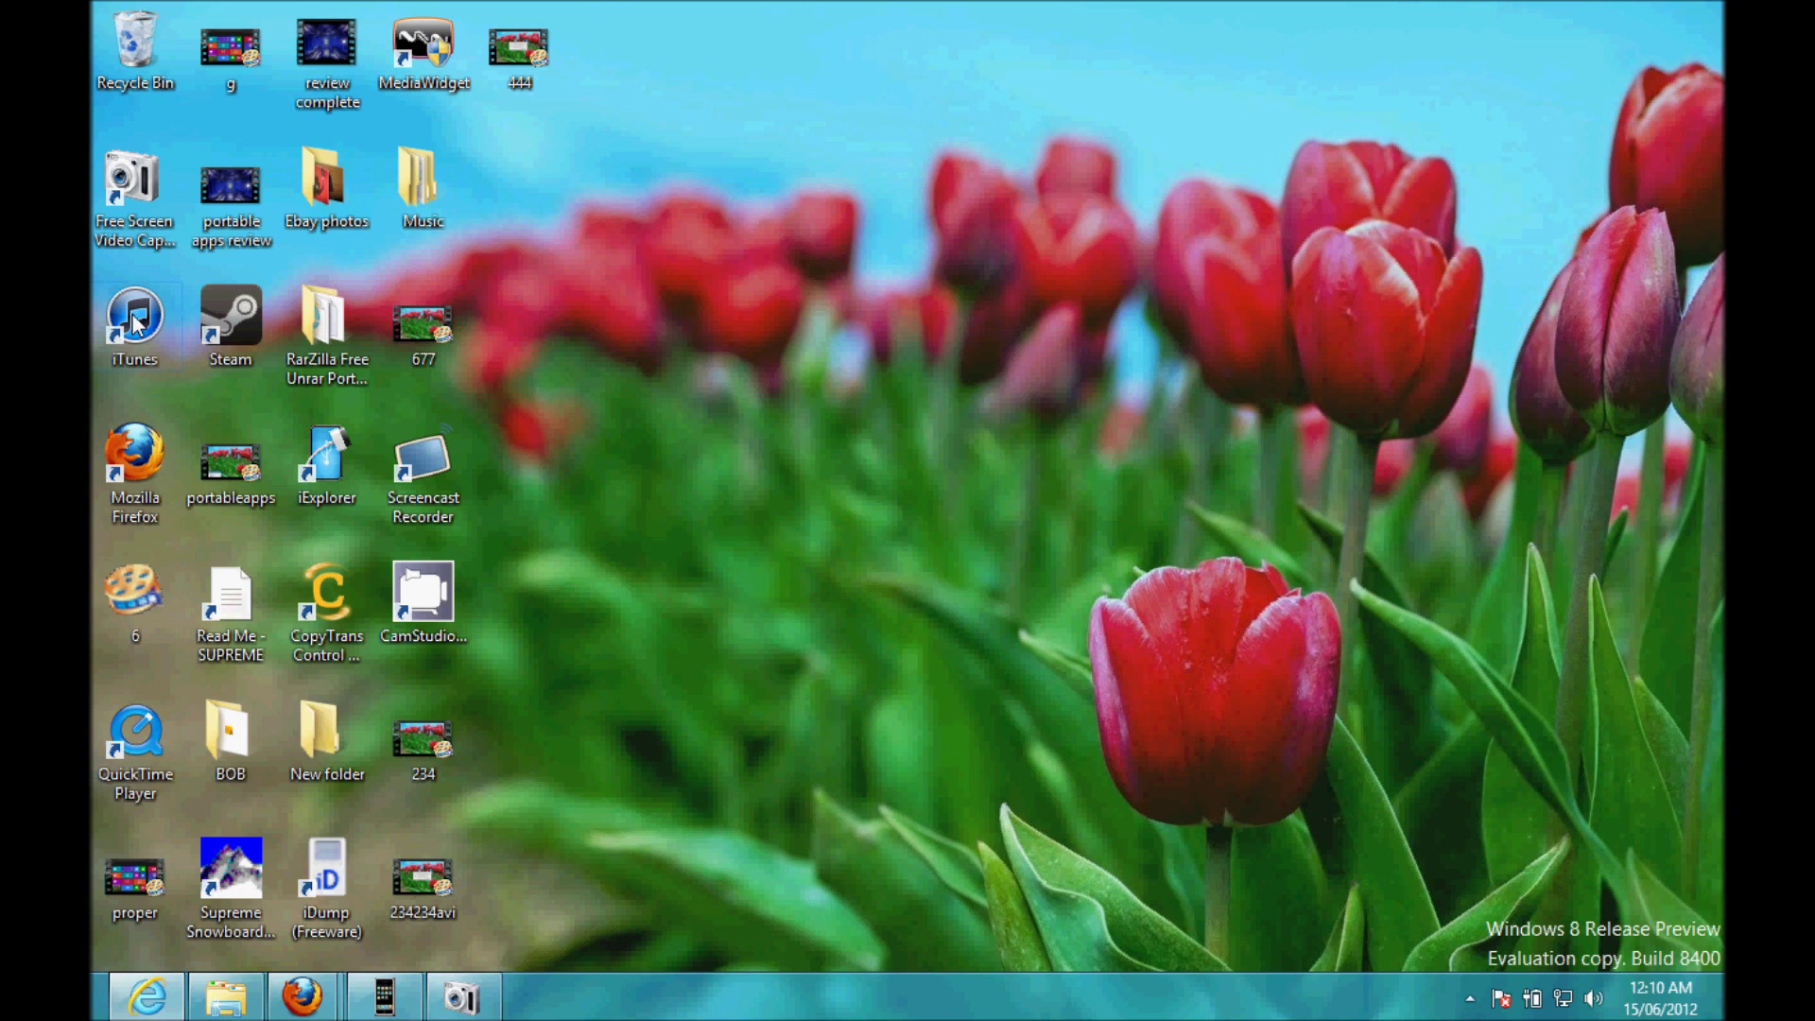
# Step: Hide the desktop icons via View > Show desktop icons and bring iPhoneBrowser back
pyautogui.click(638, 333)
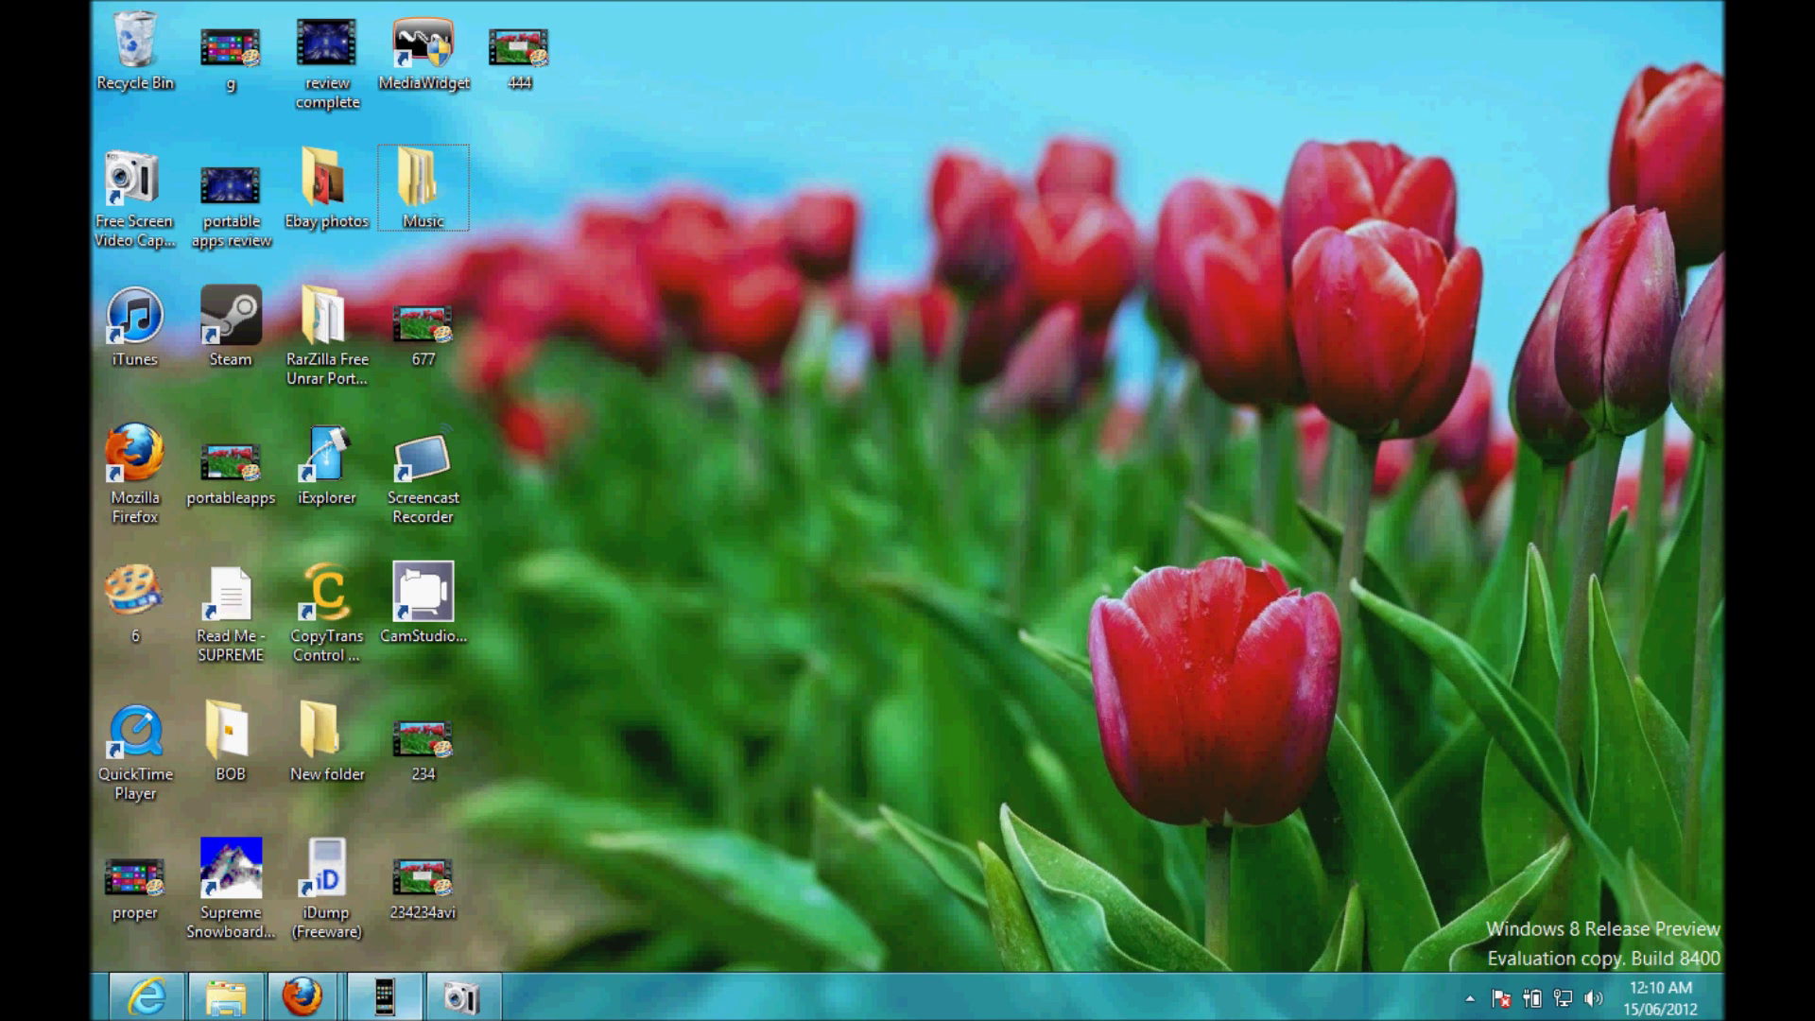
pyautogui.rightClick(821, 487)
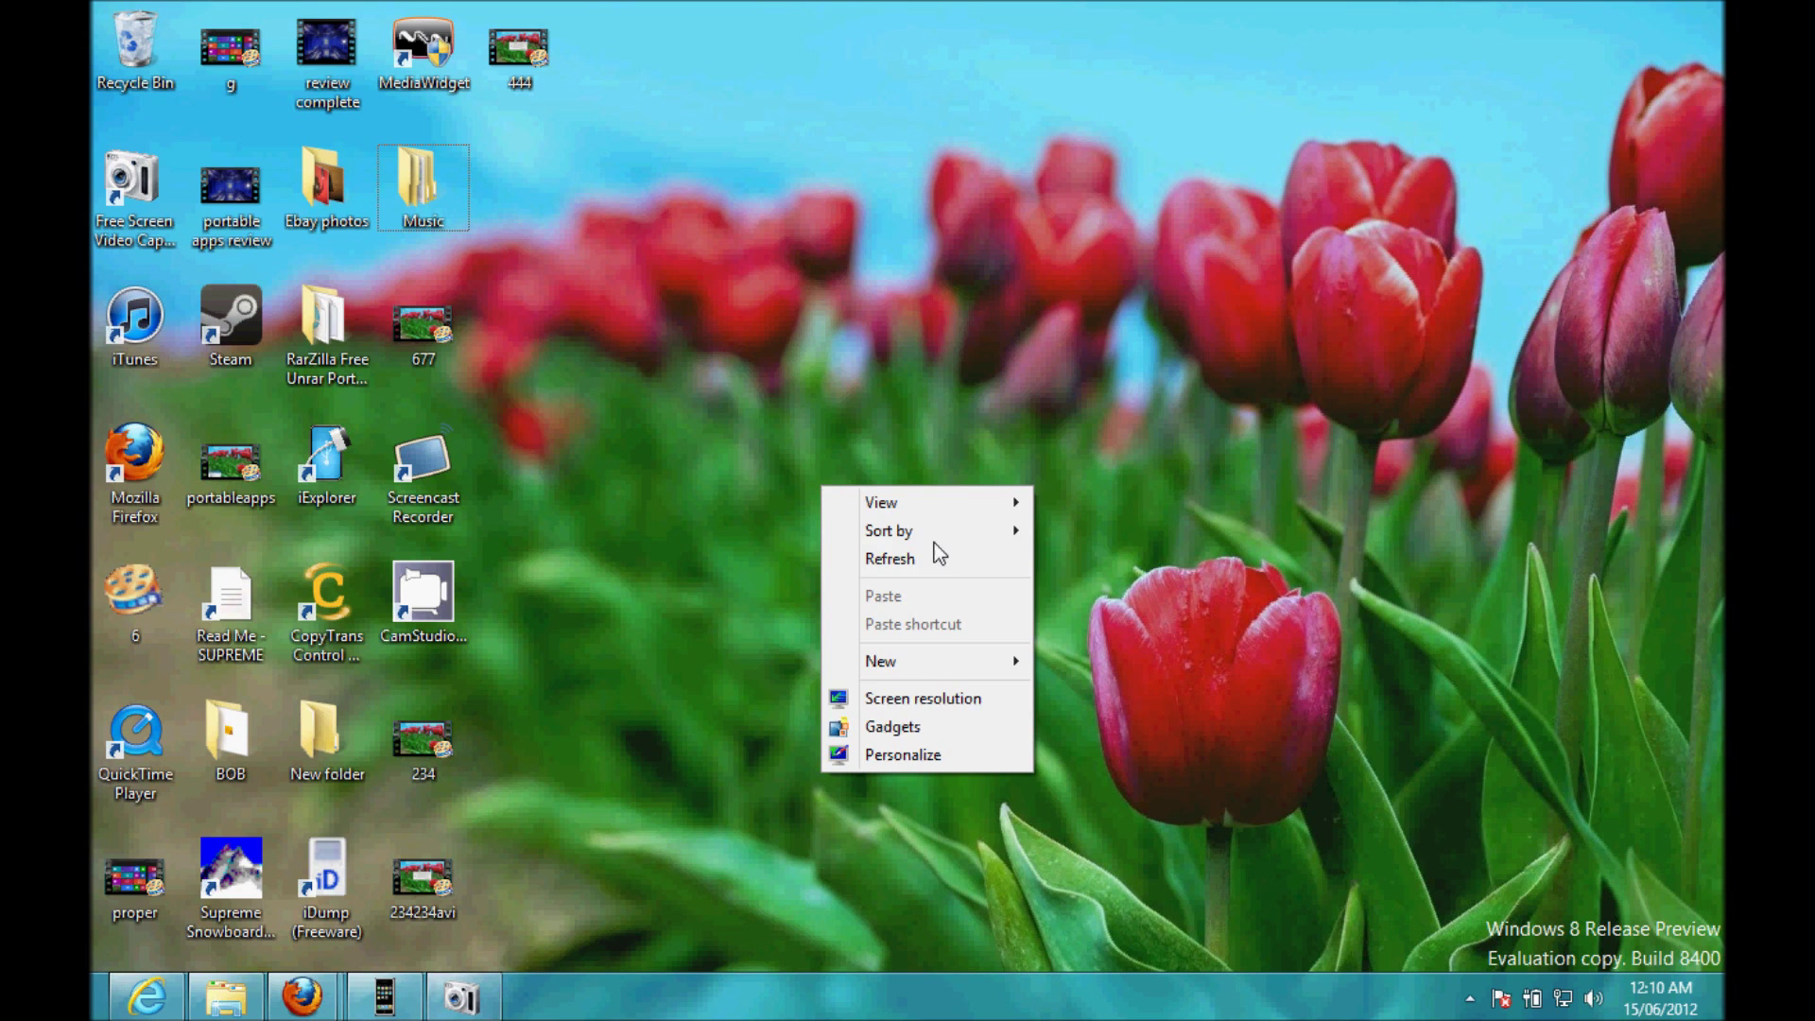
pyautogui.moveTo(929, 535)
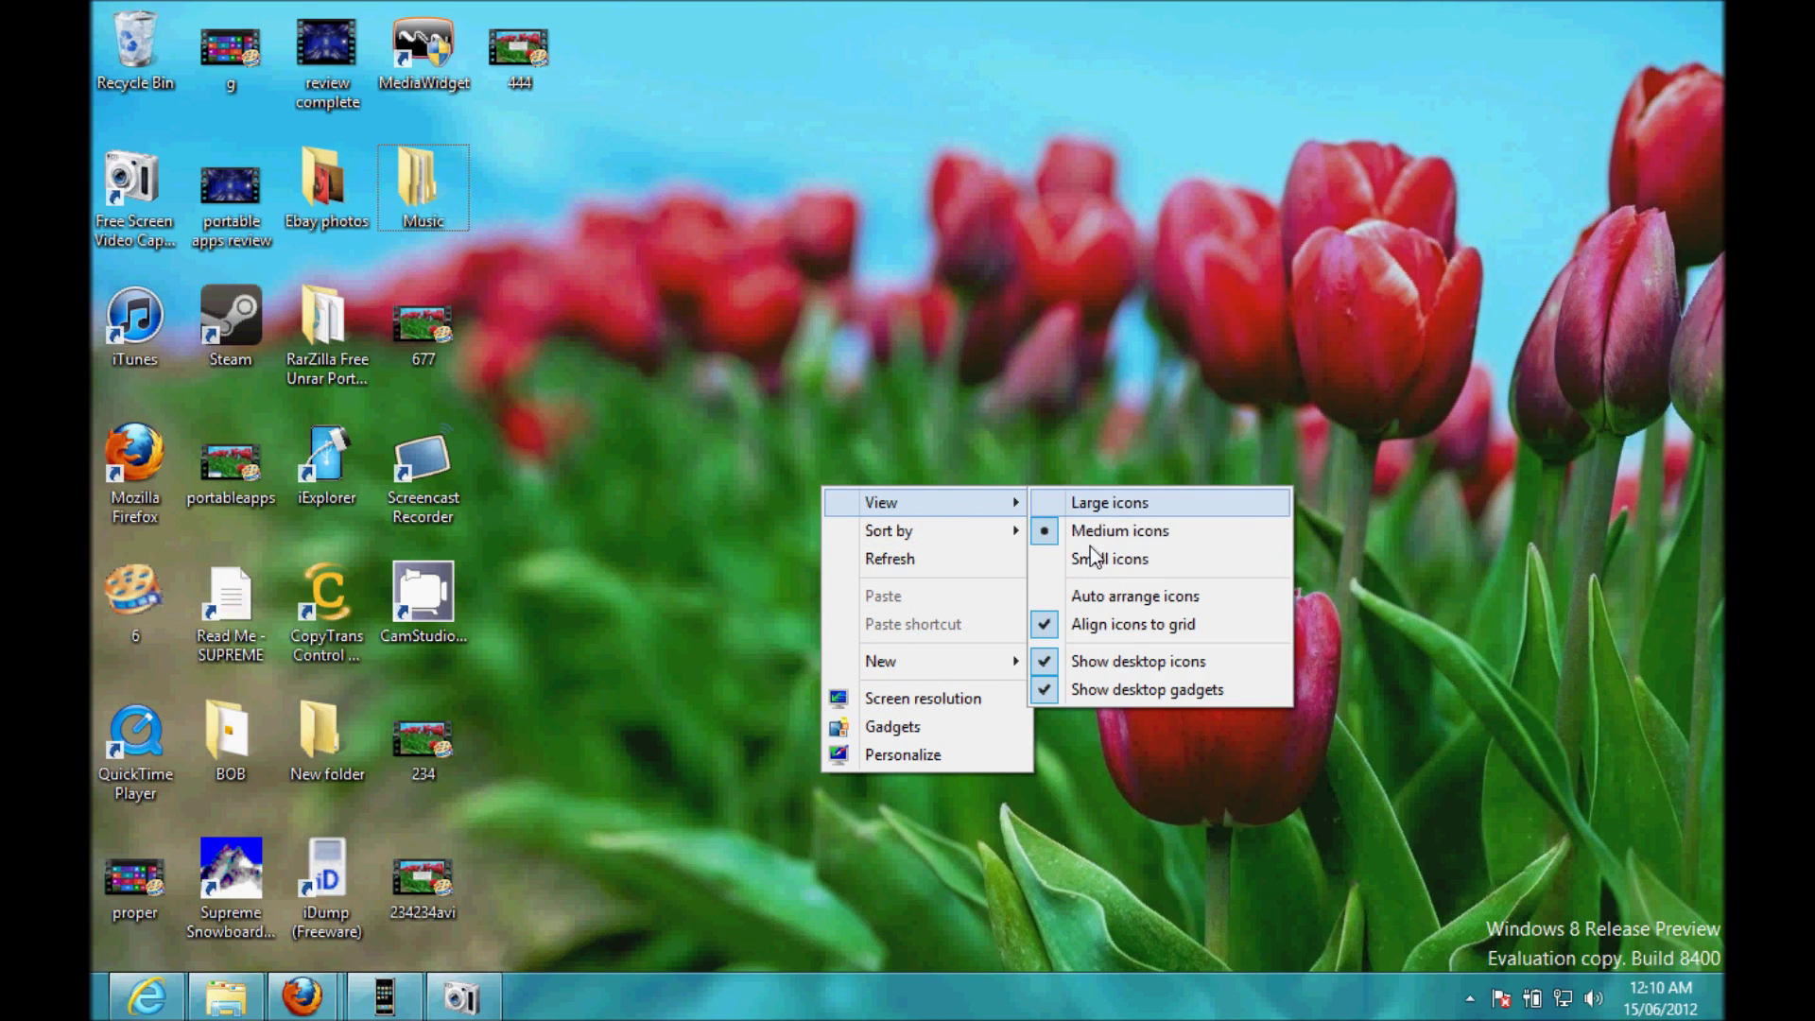
pyautogui.click(1075, 664)
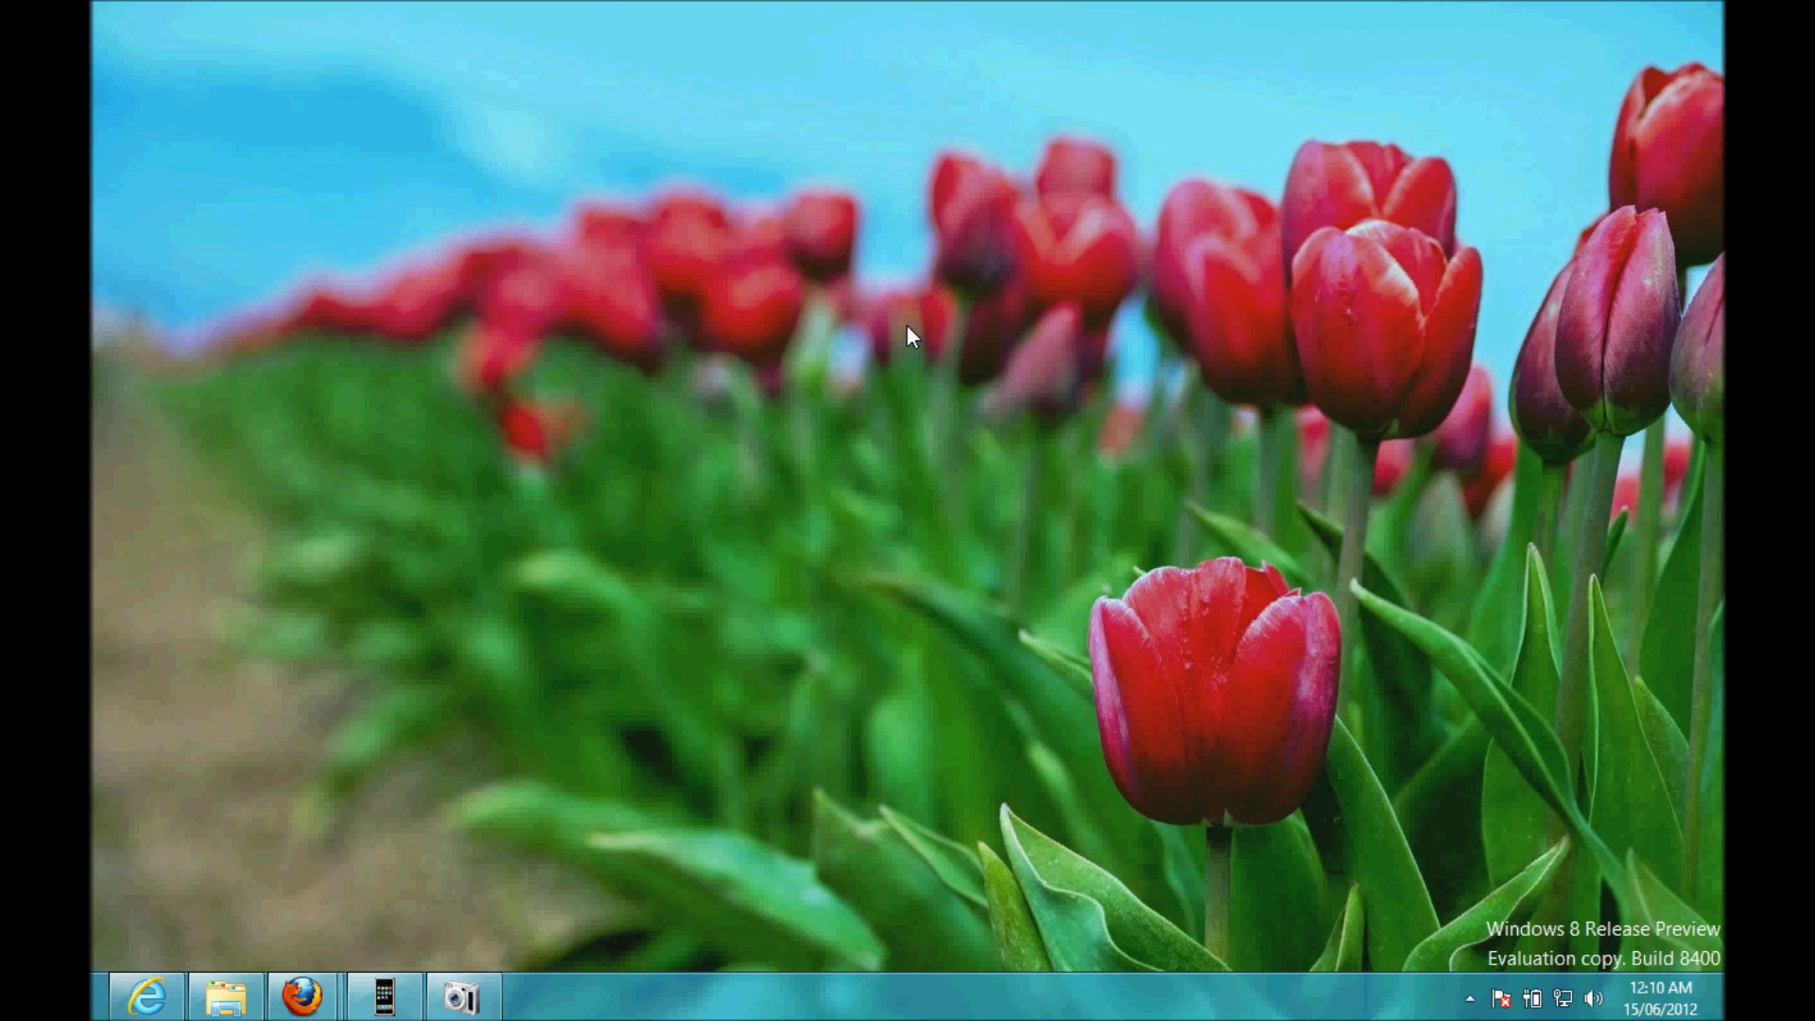
pyautogui.click(384, 996)
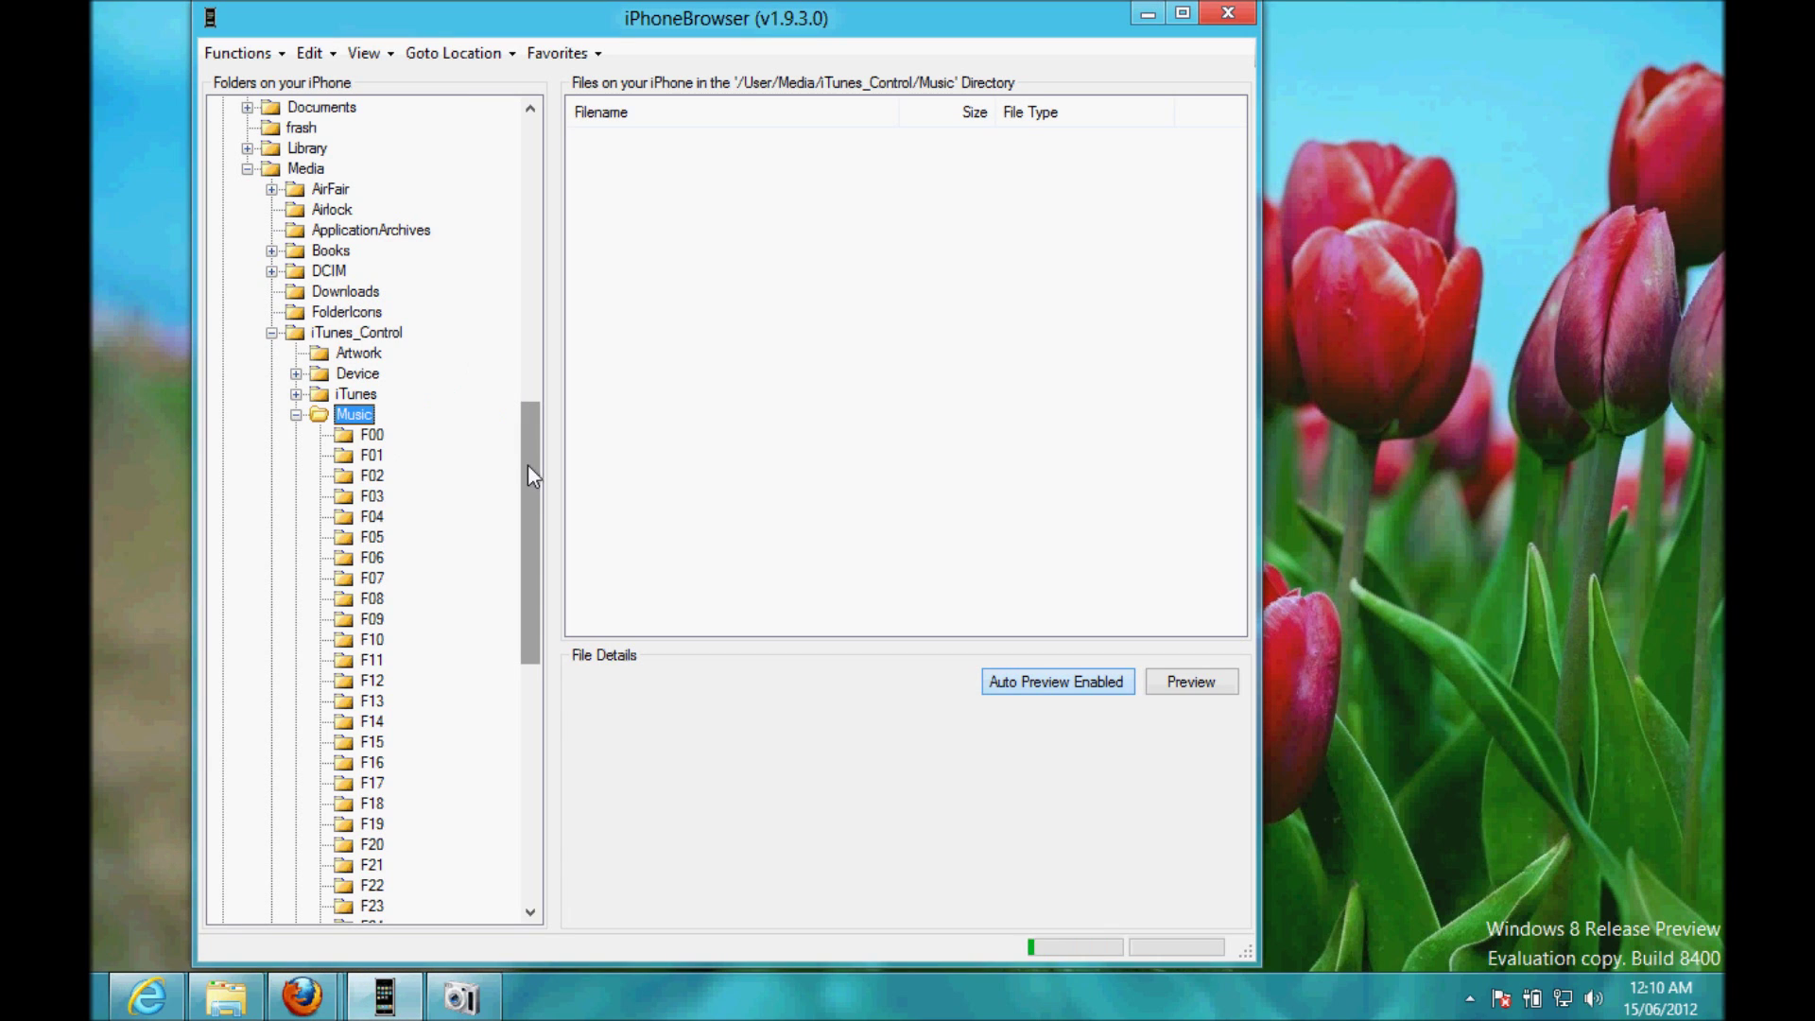
# Step: Expand and collapse MewSeek in the tree, then minimize iPhoneBrowser and restore Freez Screen Video Capture
pyautogui.moveTo(527, 464); pyautogui.dragTo(552, 702)
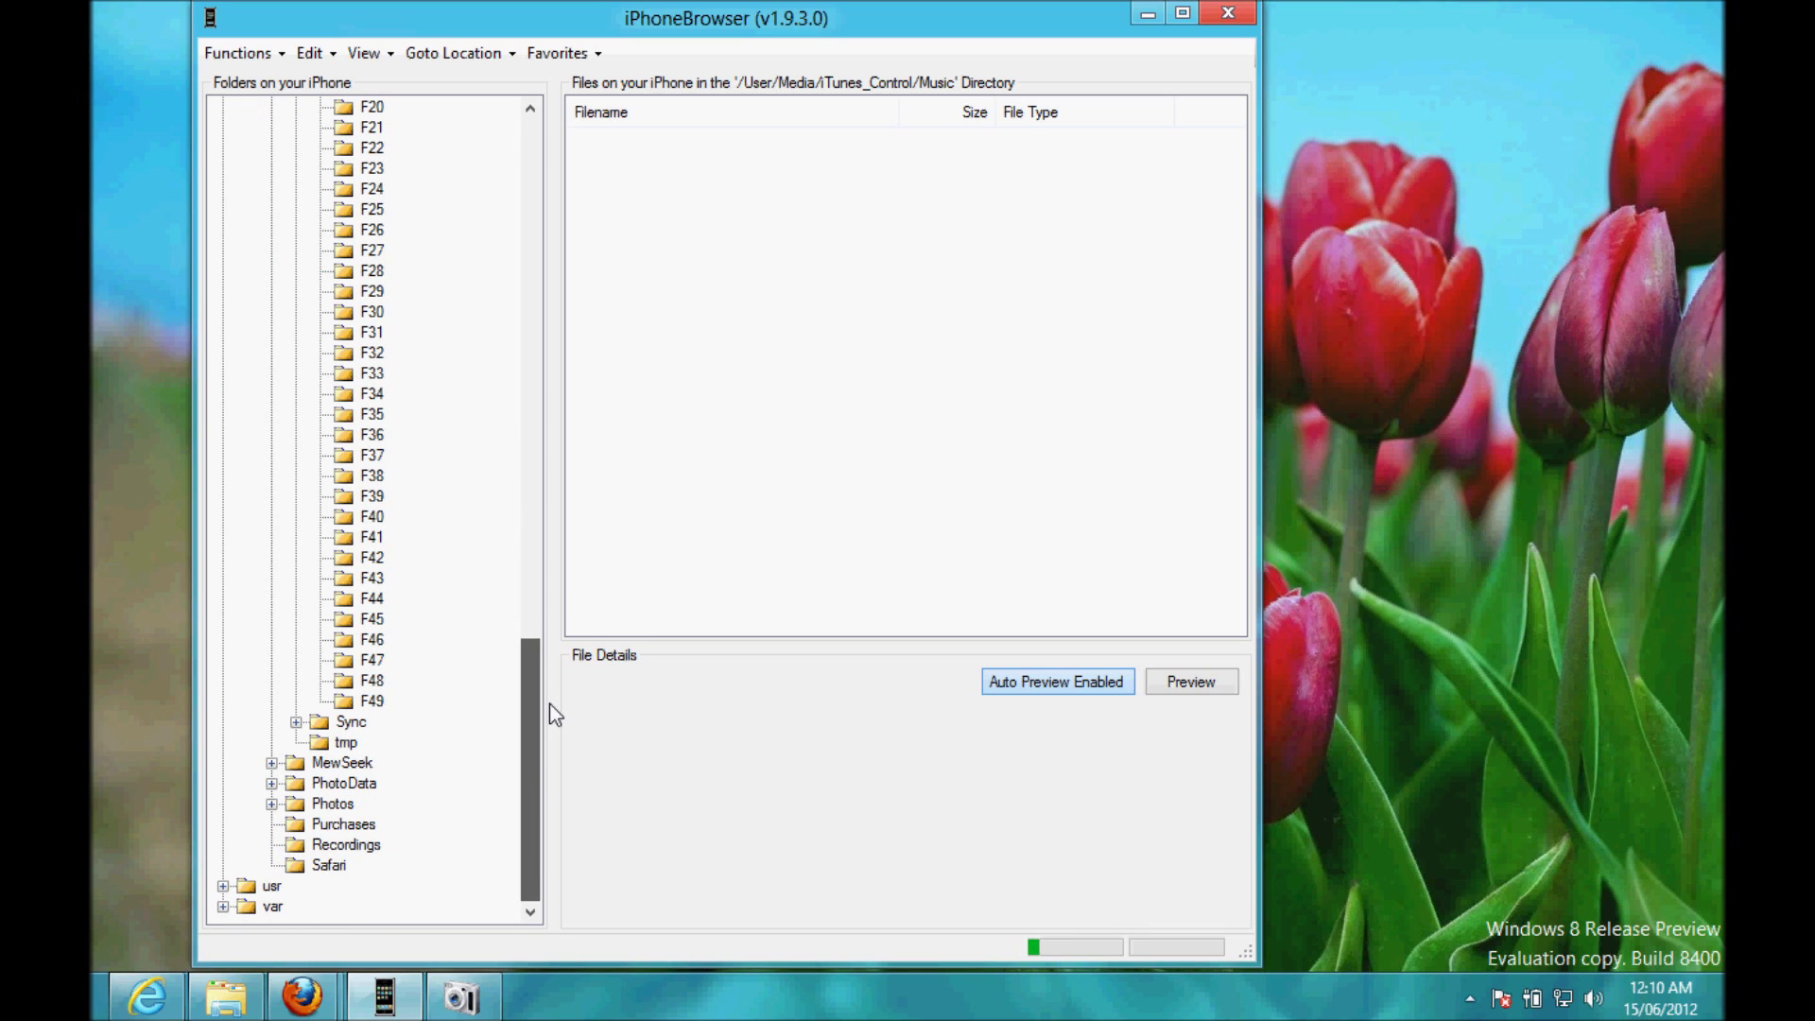
pyautogui.click(271, 763)
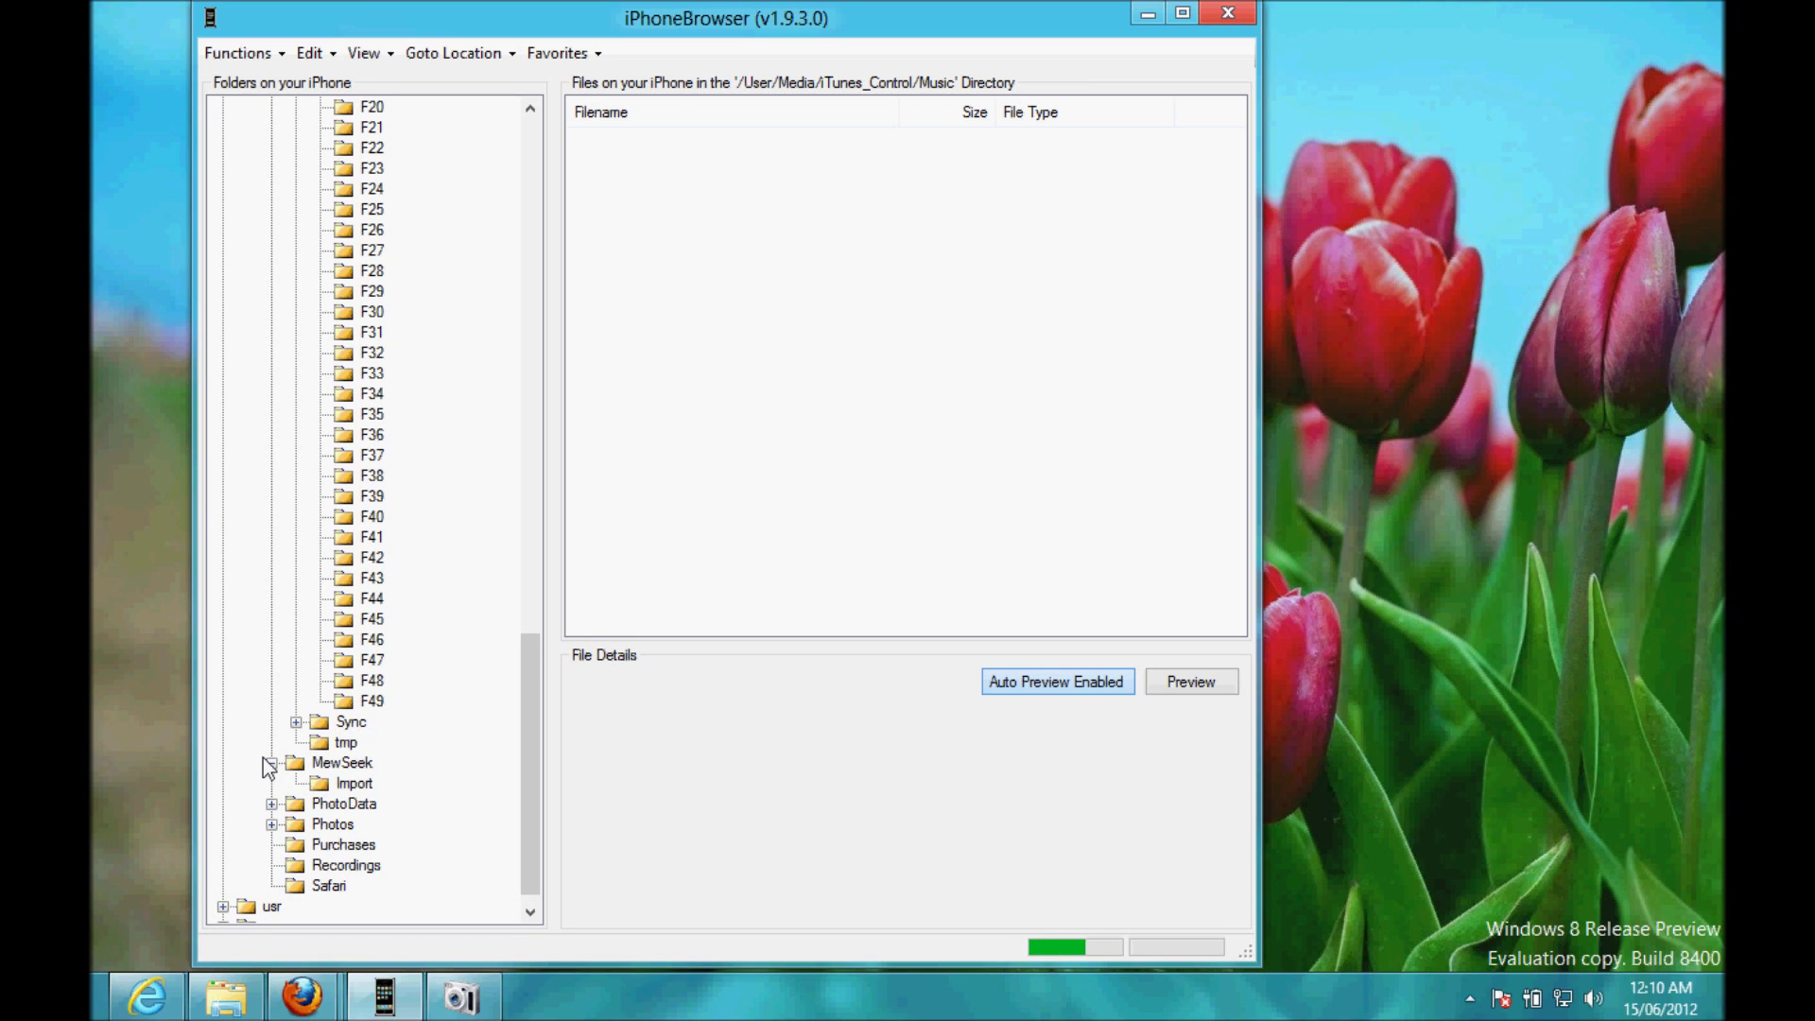
pyautogui.click(271, 763)
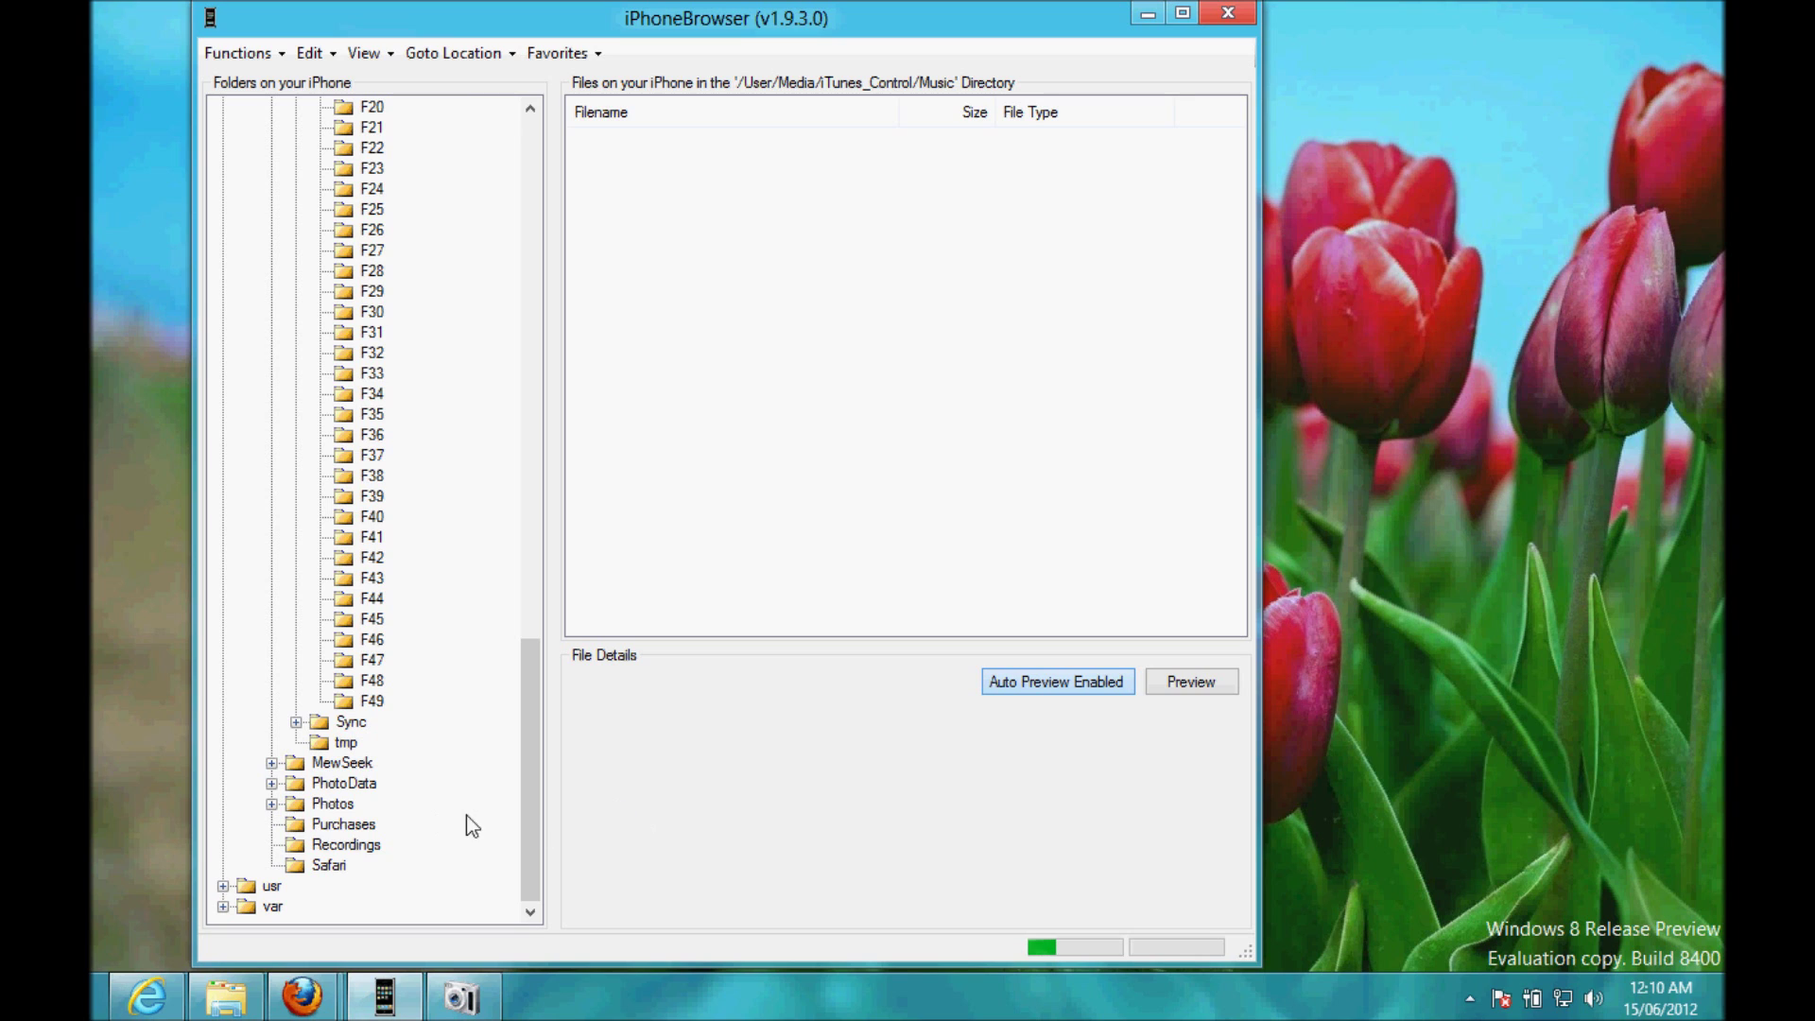
pyautogui.moveTo(524, 778); pyautogui.dragTo(528, 502)
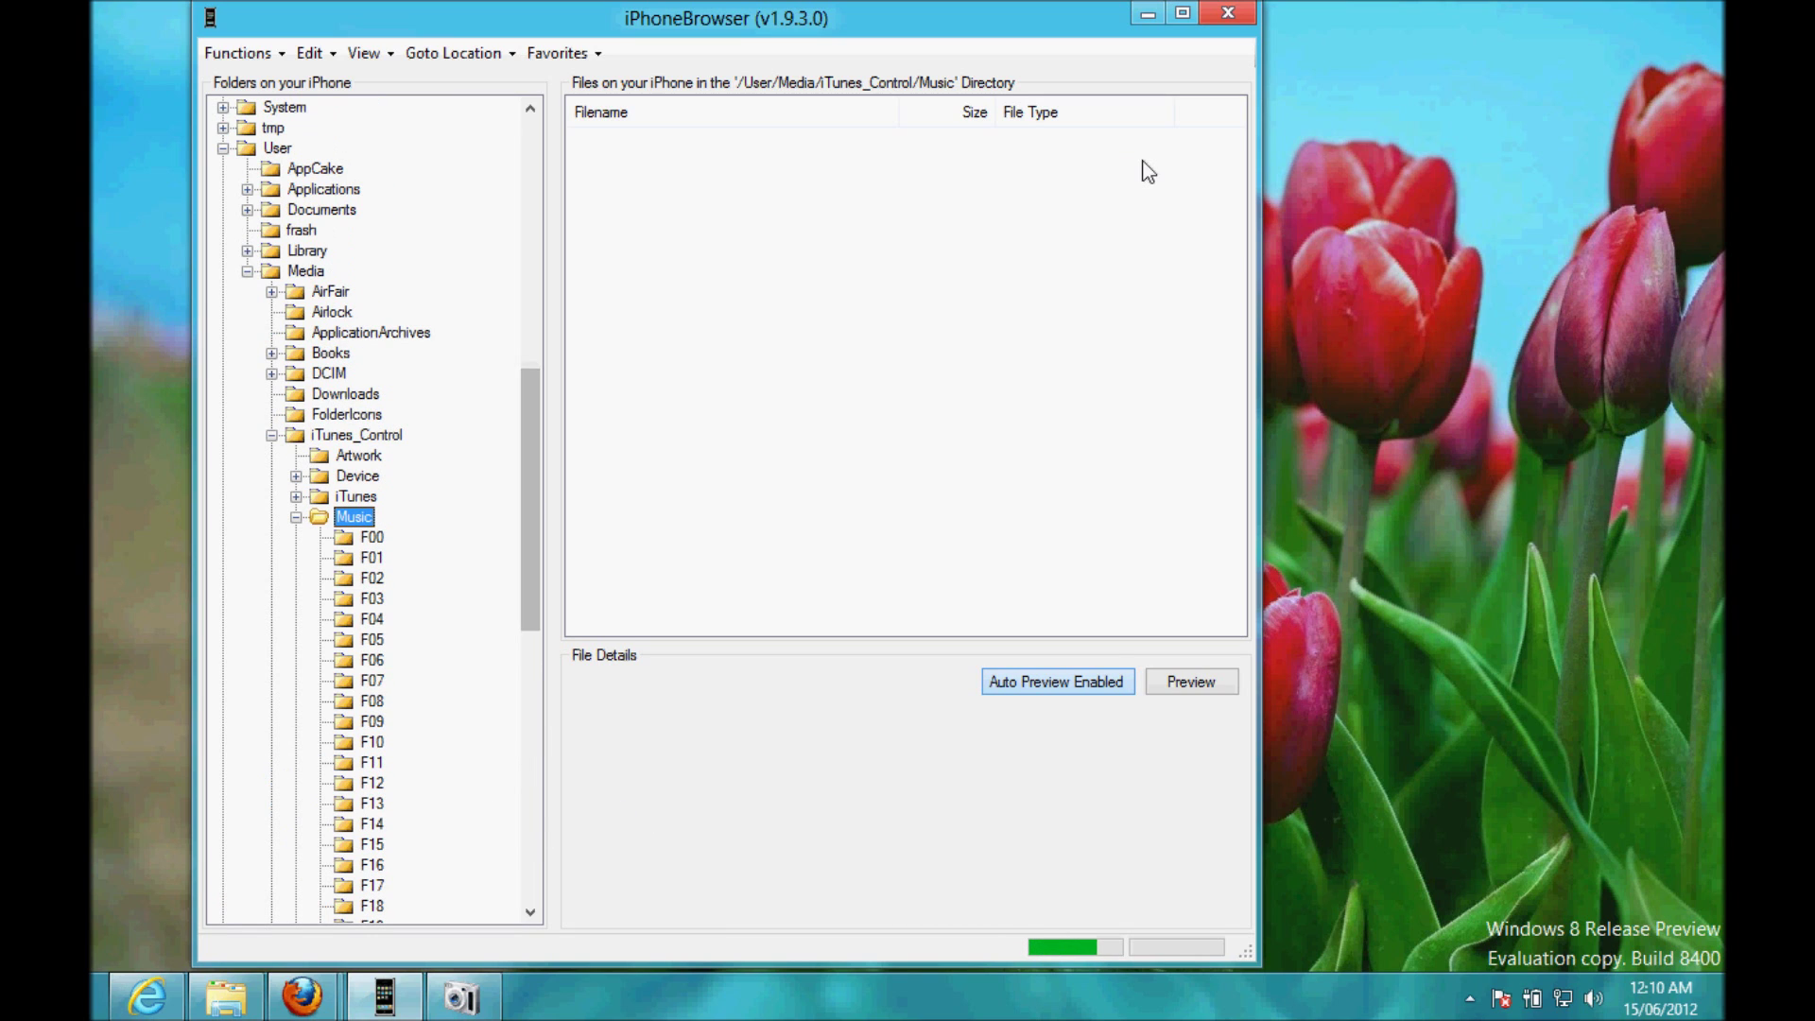
pyautogui.click(1147, 15)
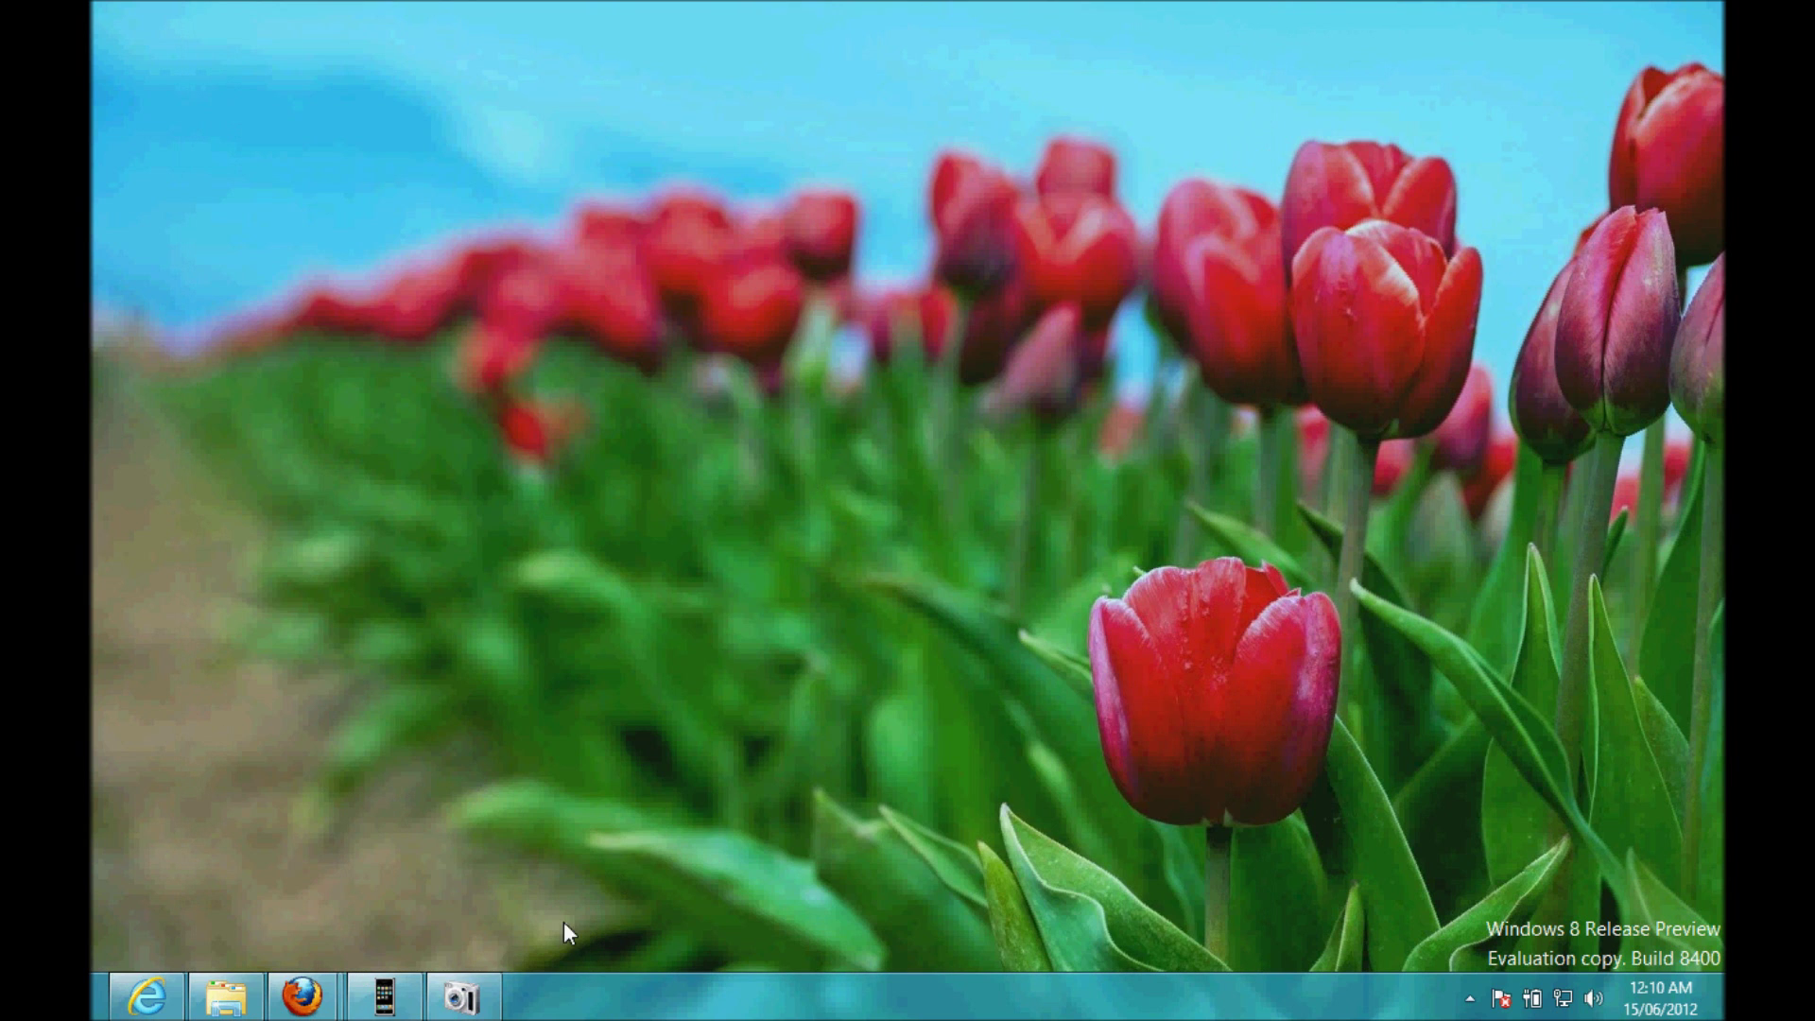
pyautogui.click(461, 998)
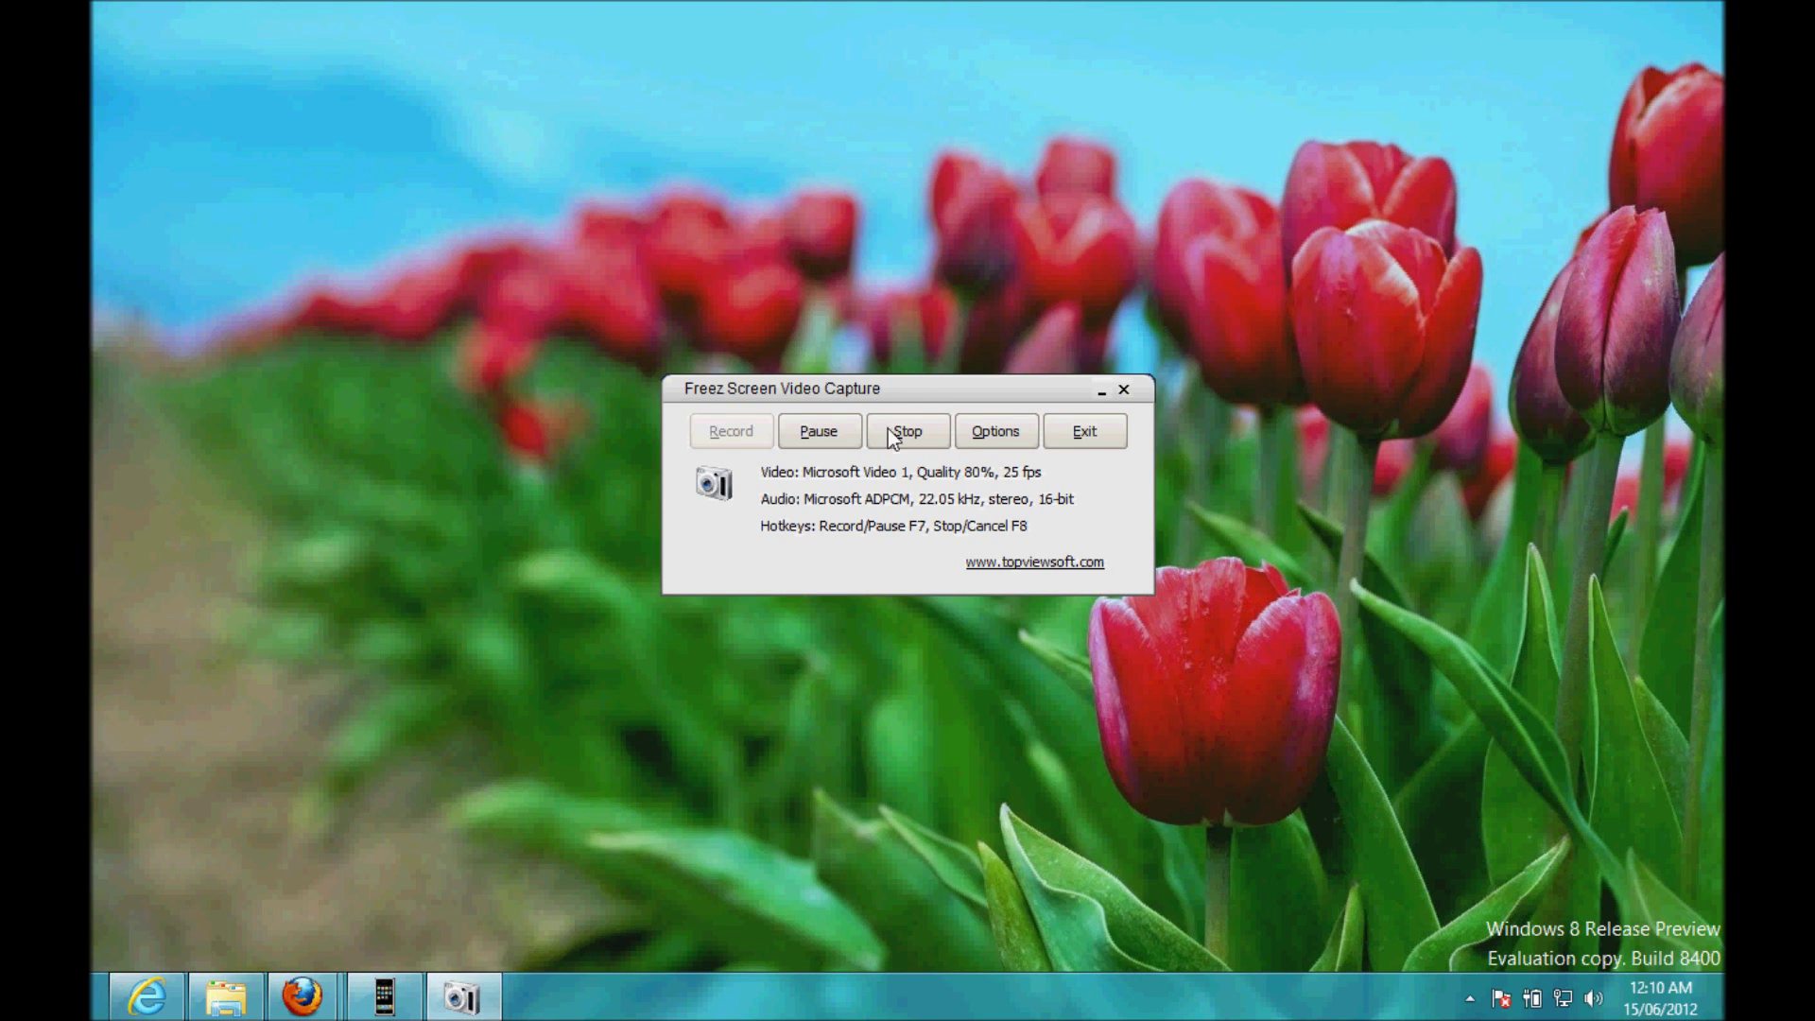